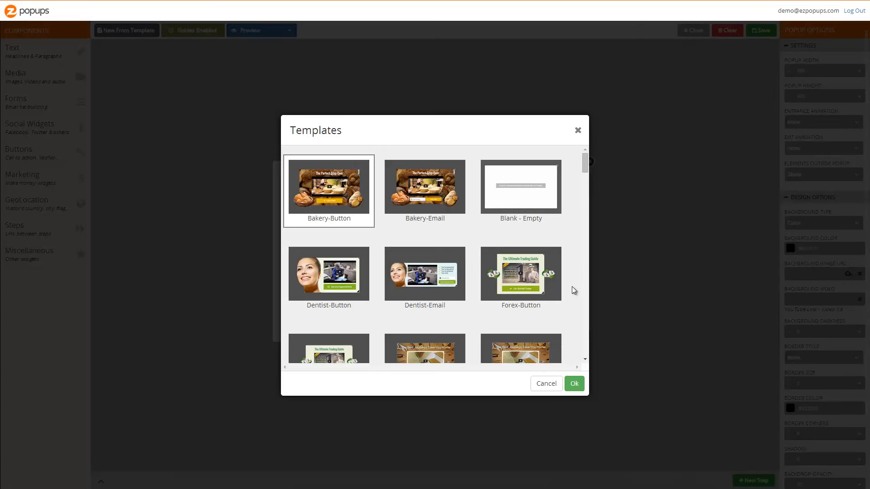
# Start a new popup from the Blank - Empty template.
pyautogui.scroll(-3, 526, 242)
pyautogui.scroll(-7, 527, 243)
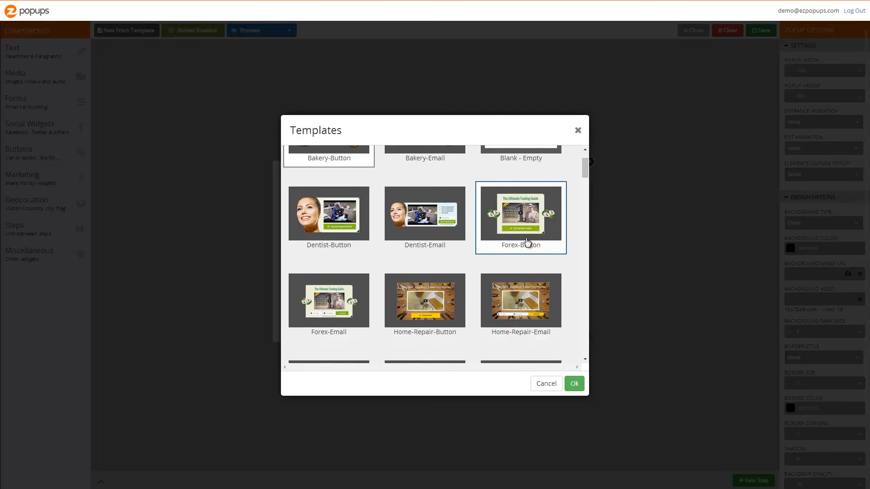
pyautogui.scroll(-3, 527, 242)
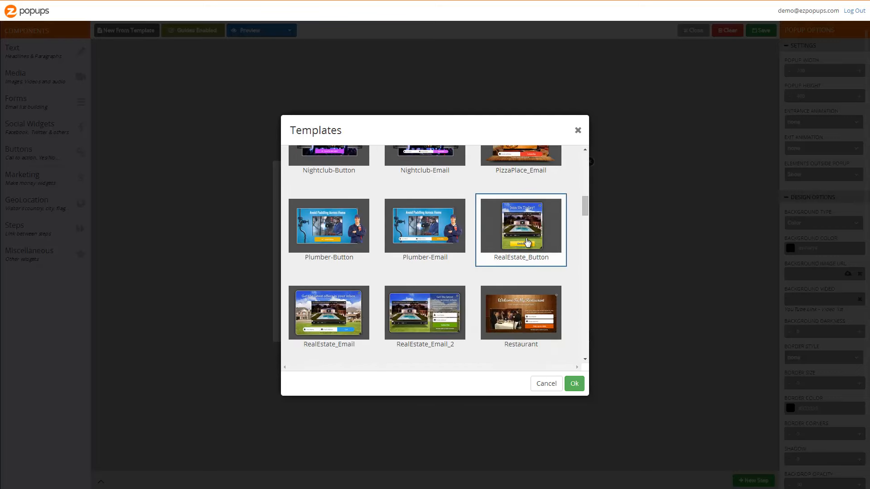
pyautogui.scroll(8, 527, 242)
pyautogui.scroll(2, 526, 243)
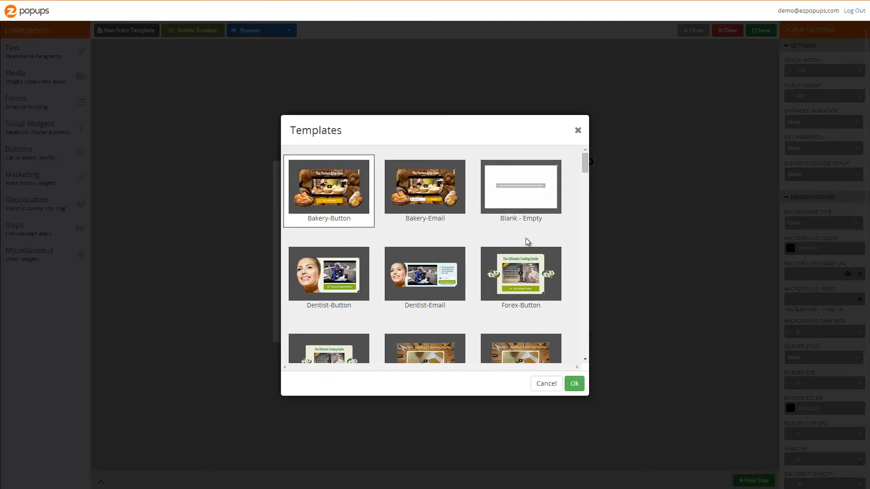
pyautogui.click(528, 207)
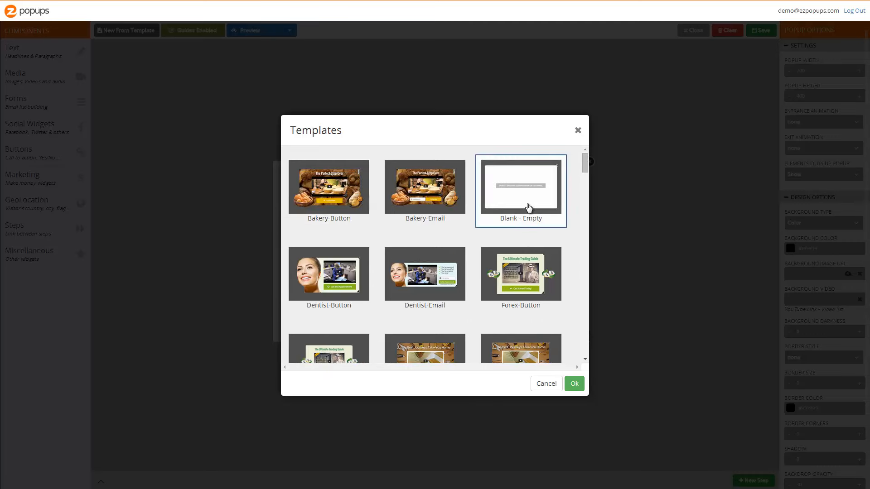
pyautogui.click(574, 384)
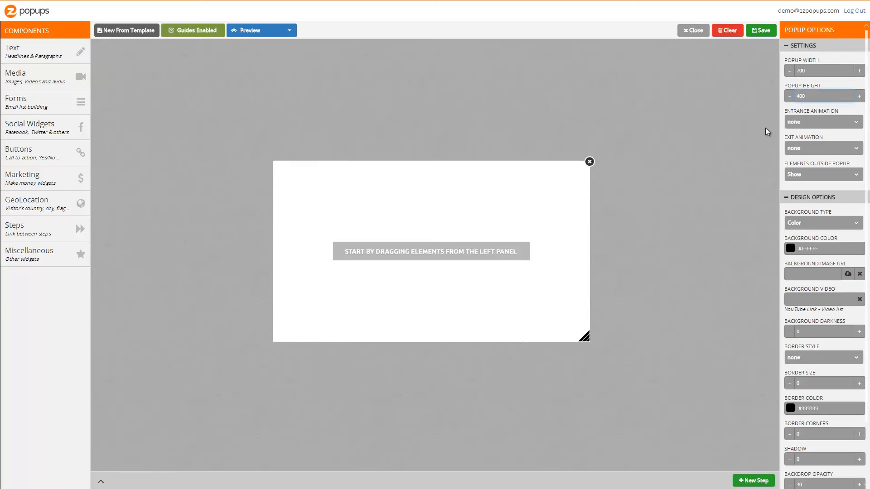
# Set the popup's entrance animation to wobble.
pyautogui.click(821, 123)
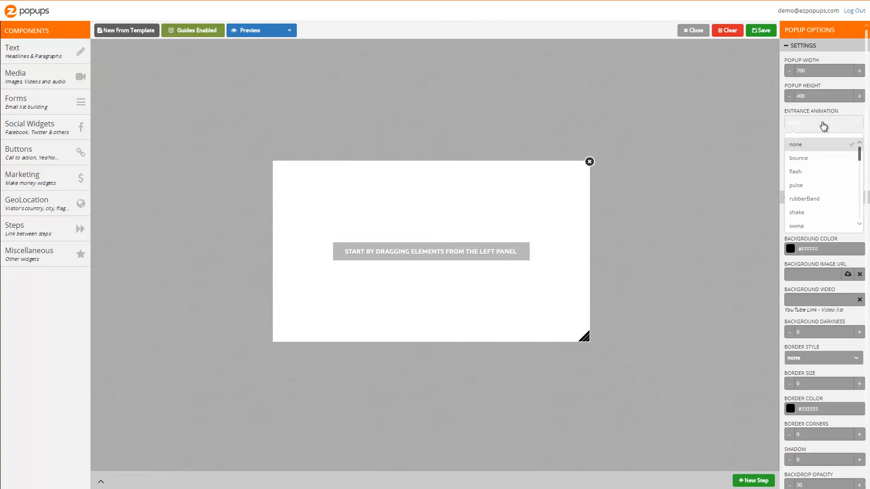
pyautogui.scroll(-4, 827, 170)
pyautogui.click(825, 165)
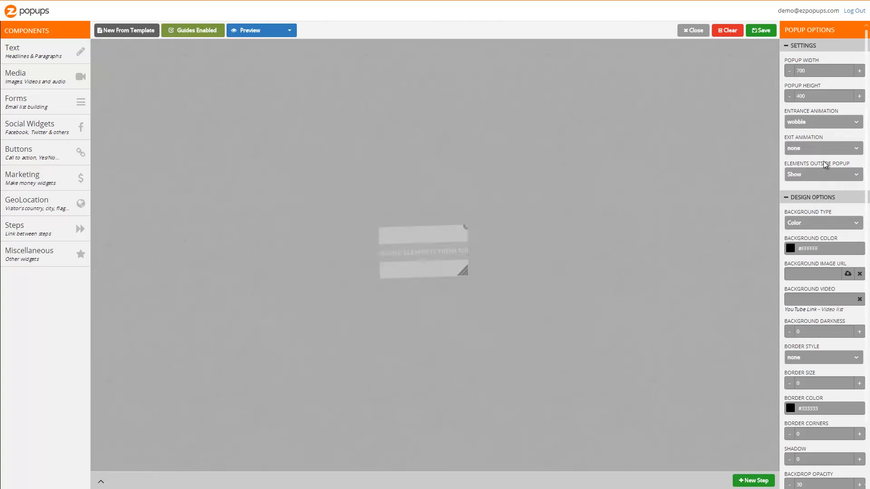
# Set the popup's entrance animation to zoomInDown.
pyautogui.click(821, 123)
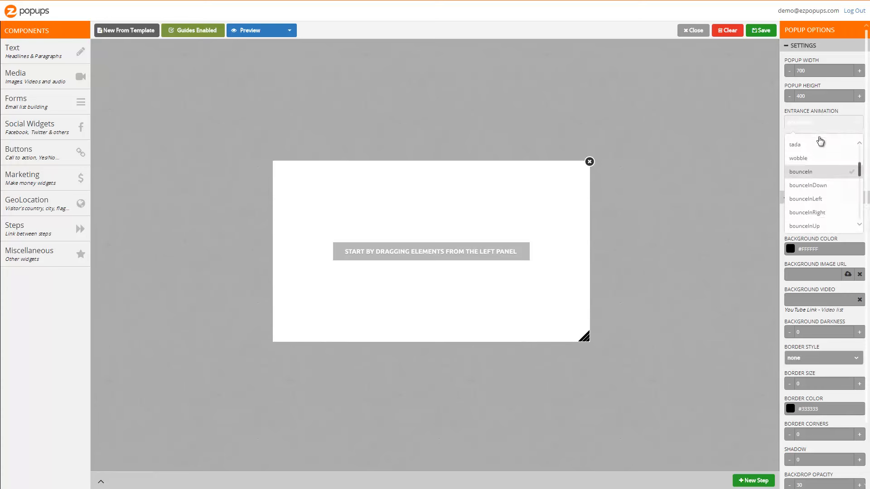
pyautogui.scroll(-15, 821, 149)
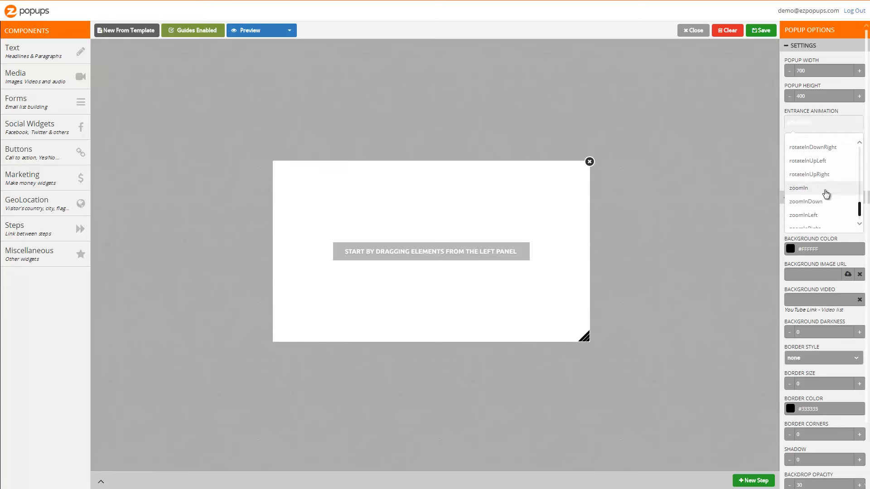
pyautogui.click(823, 187)
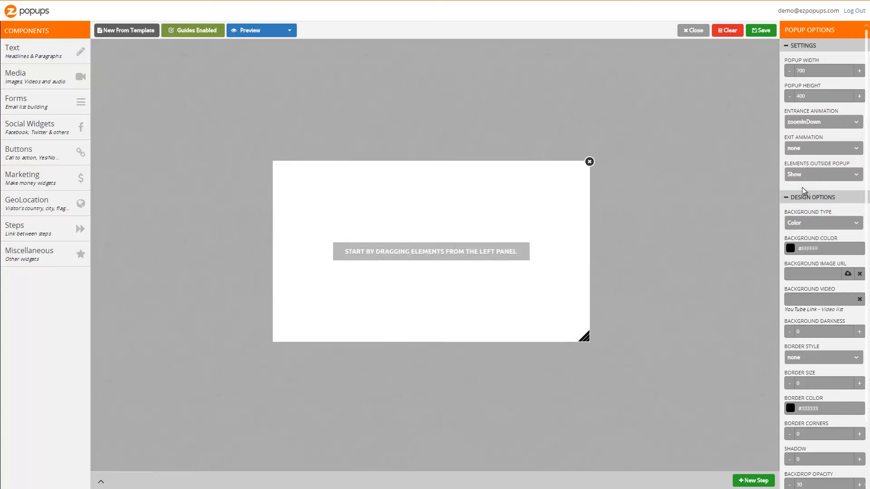
# Set the popup's exit animation to rotateOut.
pyautogui.click(808, 155)
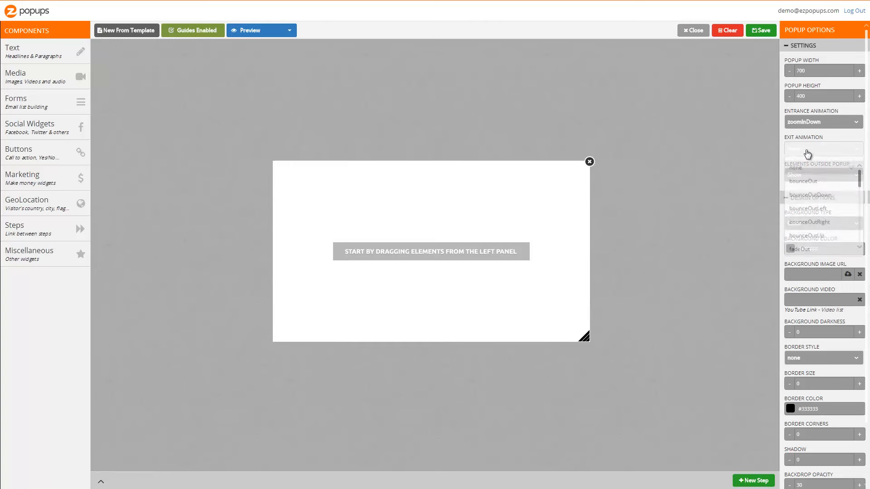
pyautogui.scroll(-3, 818, 219)
pyautogui.scroll(-2, 818, 218)
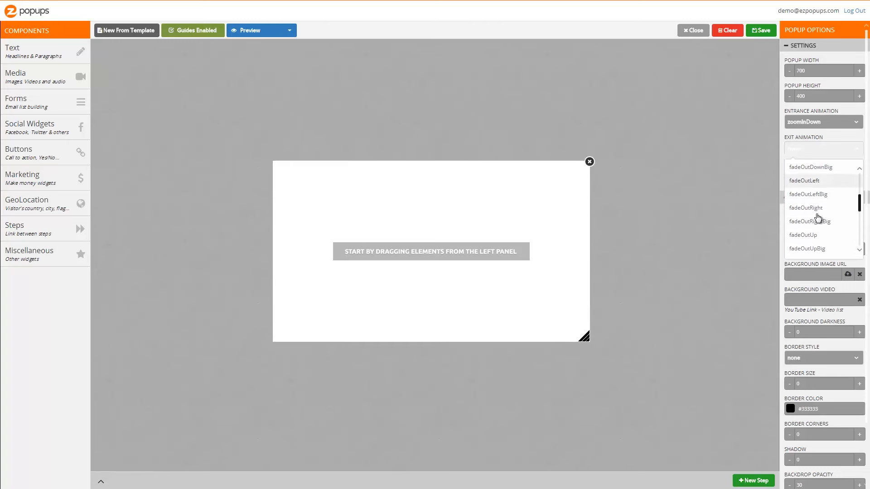
pyautogui.click(817, 229)
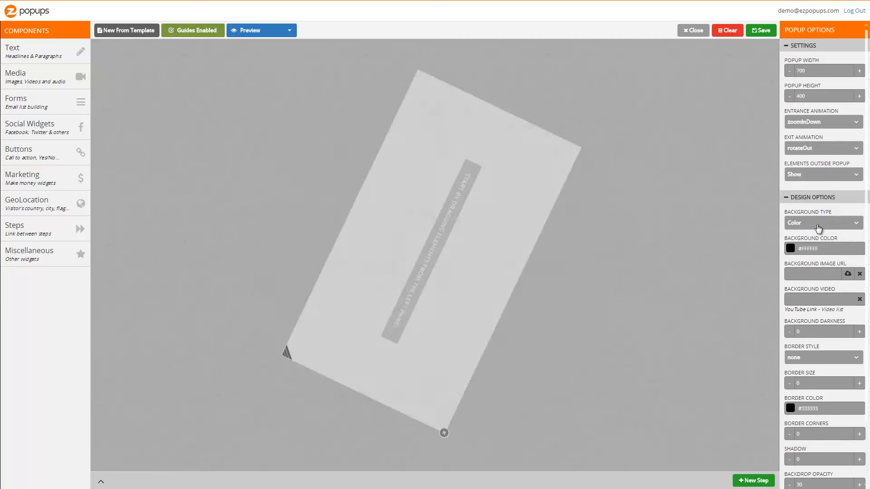
# Set the popup's exit animation to hinge.
pyautogui.click(820, 154)
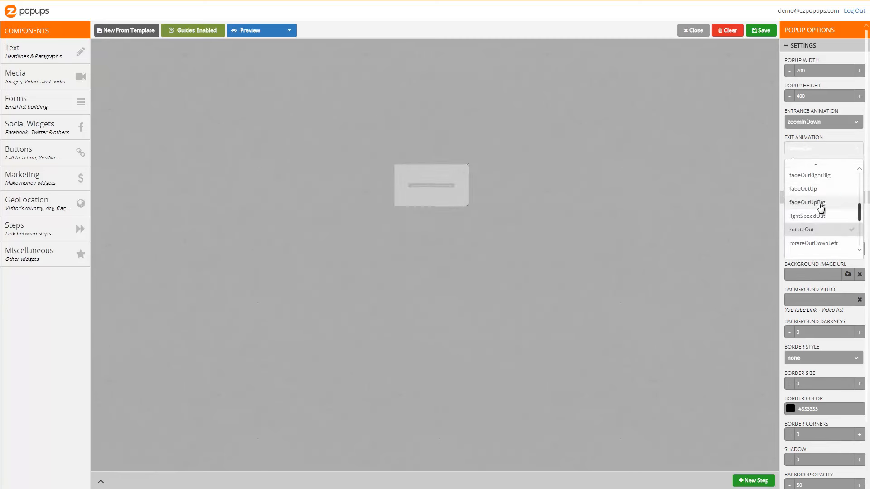
pyautogui.scroll(-2, 820, 208)
pyautogui.click(819, 216)
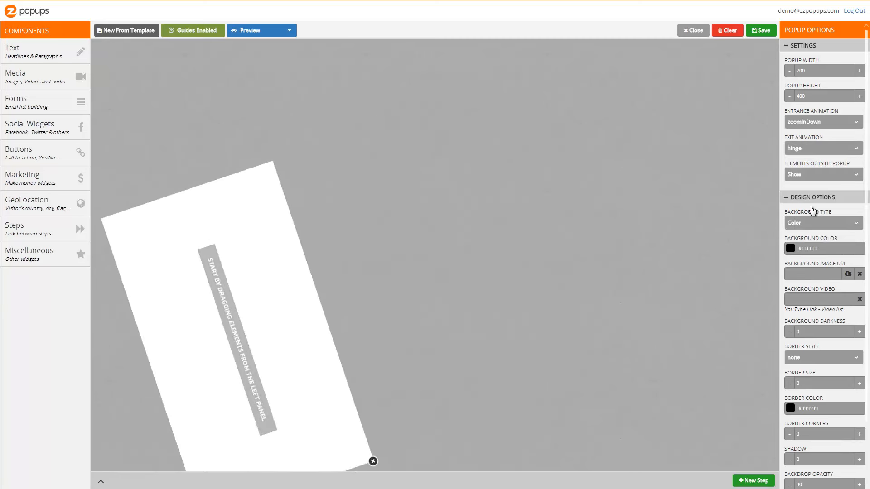
# Set the popup's background type to Image.
pyautogui.click(817, 178)
pyautogui.click(817, 180)
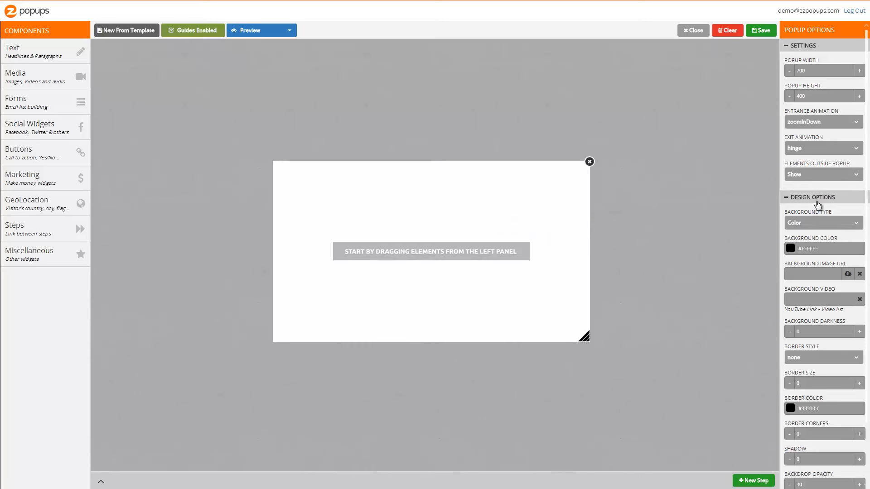
pyautogui.scroll(-1, 817, 204)
pyautogui.click(816, 189)
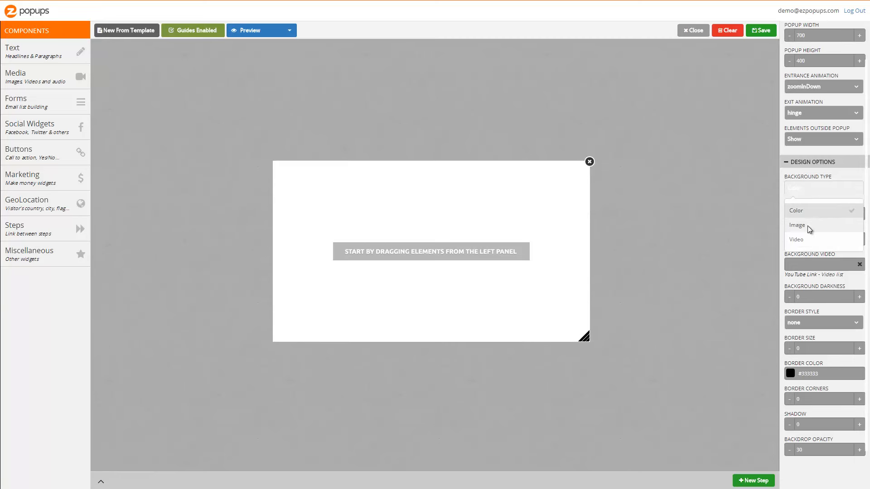
pyautogui.click(807, 226)
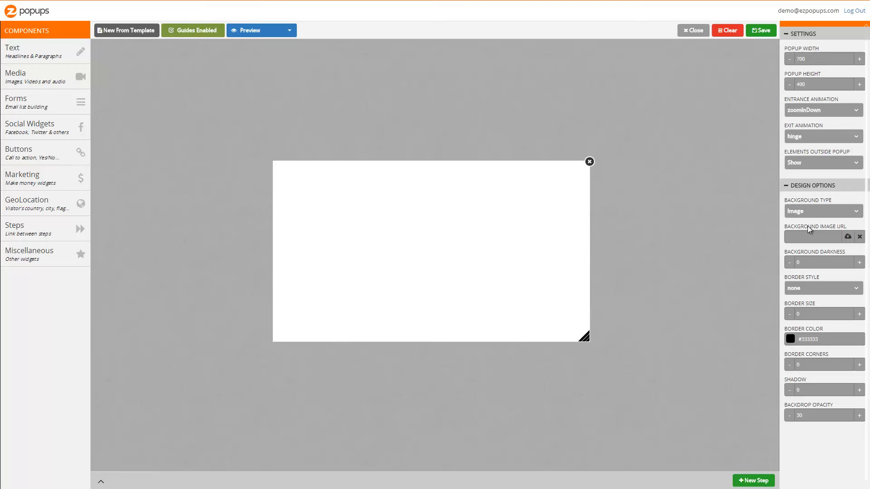
# Insert a red-orange gradient background image from the image library.
pyautogui.click(847, 238)
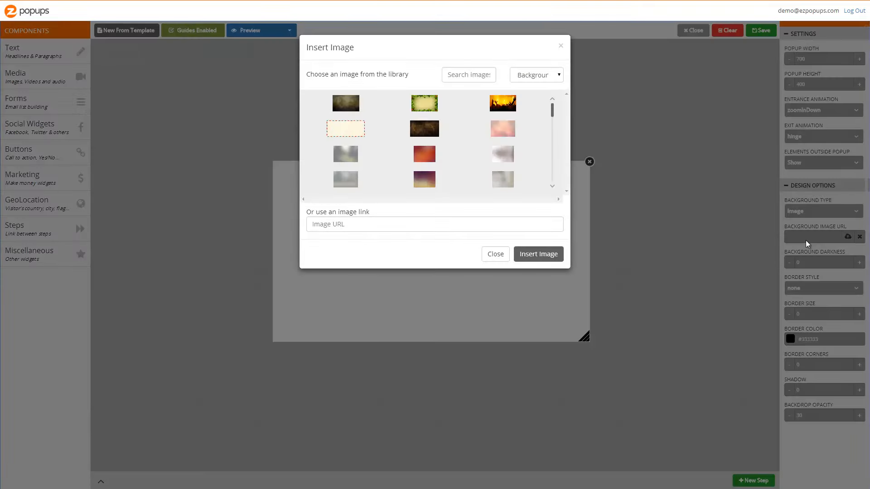
pyautogui.scroll(-5, 502, 144)
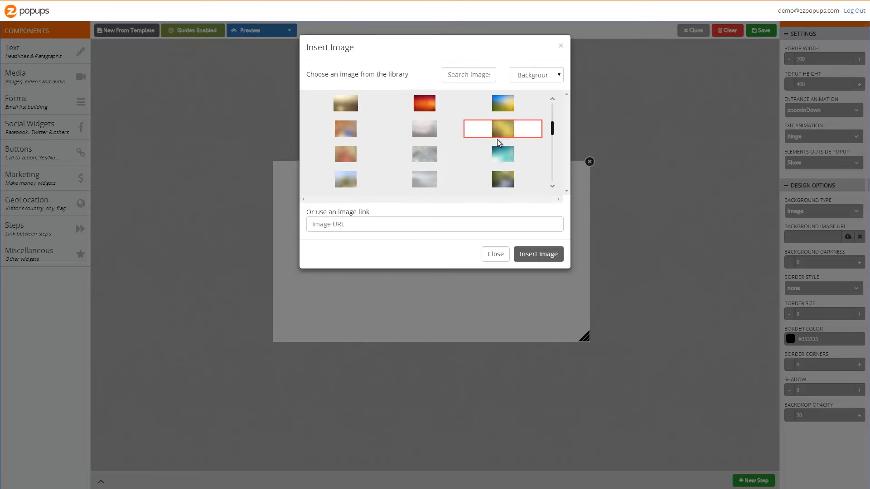
pyautogui.doubleClick(433, 176)
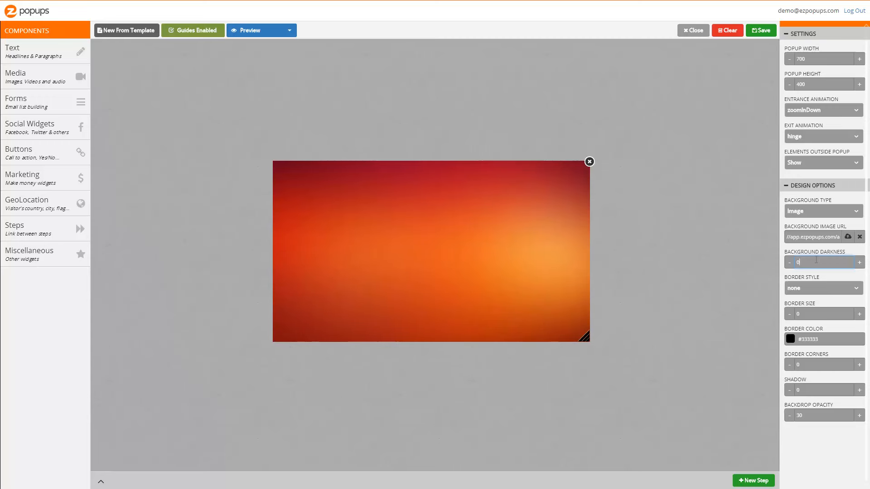
# Set the popup's border style to Solid.
pyautogui.click(823, 287)
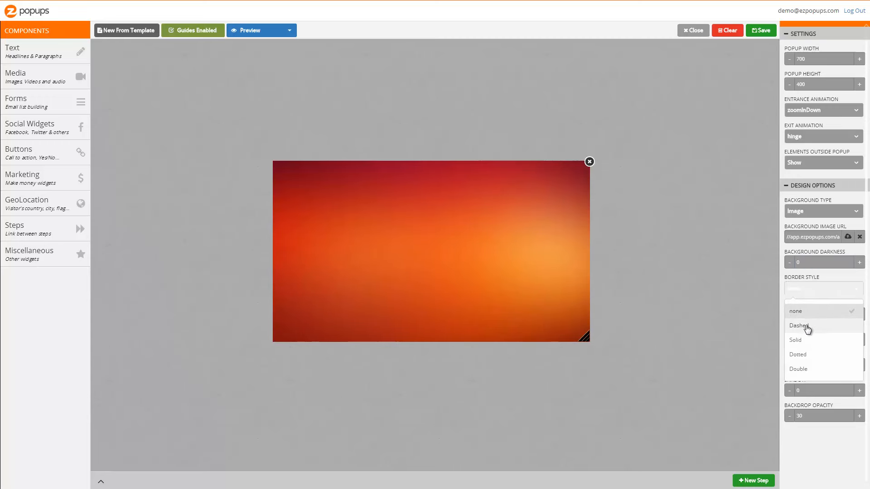
pyautogui.click(807, 340)
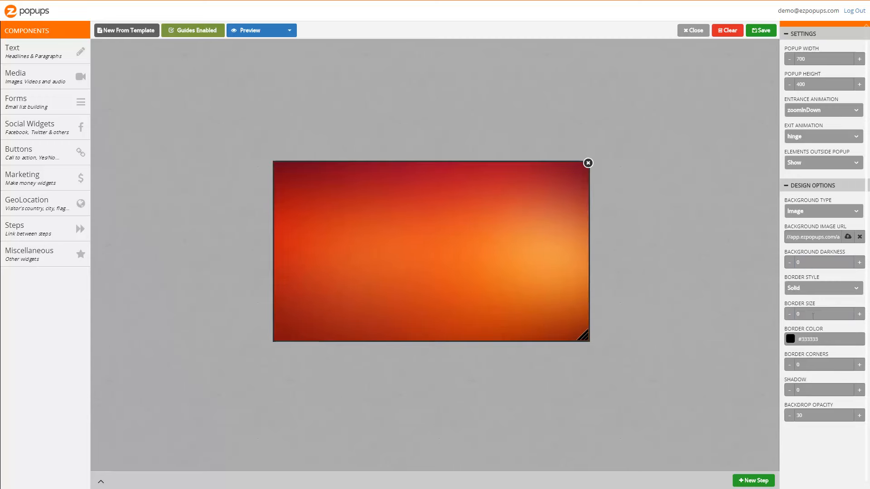
# Set the border size to 7.
pyautogui.scroll(5, 813, 316)
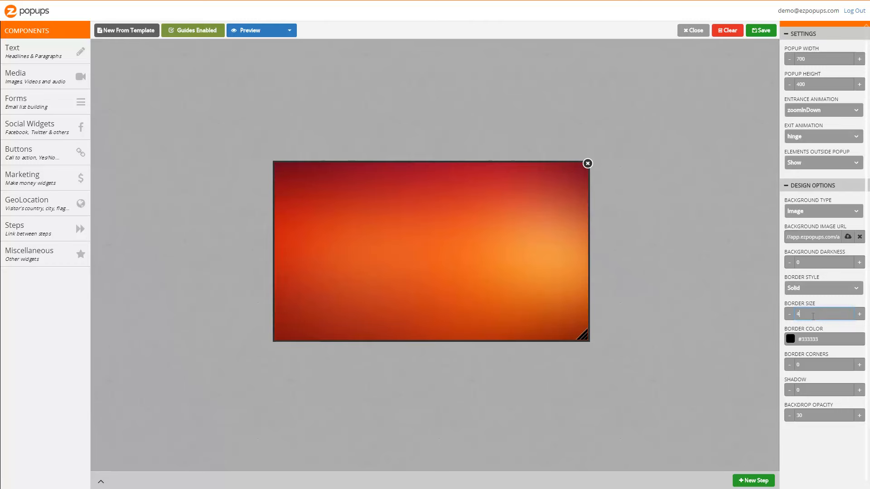
pyautogui.scroll(-1, 813, 316)
pyautogui.scroll(1, 813, 316)
pyautogui.scroll(-1, 813, 317)
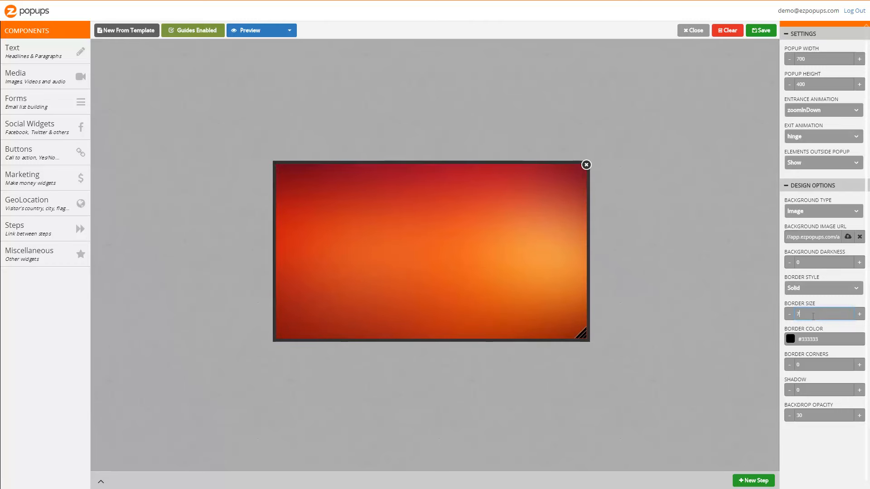
# Set the border color to white (#ffffff).
pyautogui.click(825, 337)
pyautogui.click(781, 347)
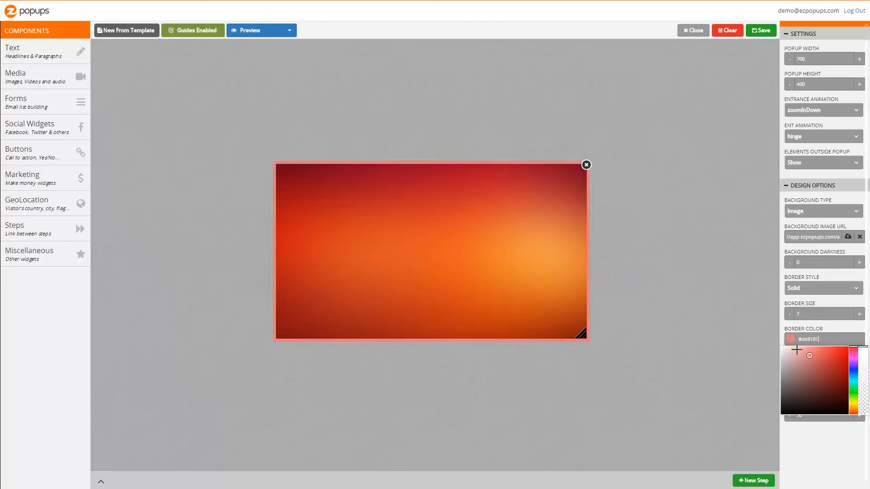
pyautogui.click(836, 332)
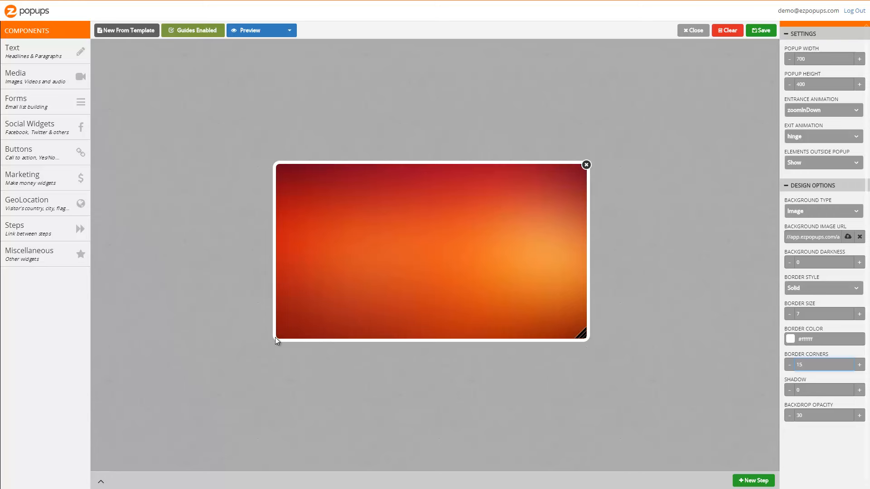
# Set the popup's shadow to 30.
pyautogui.click(829, 390)
pyautogui.press('BackSpace')
pyautogui.write('26')
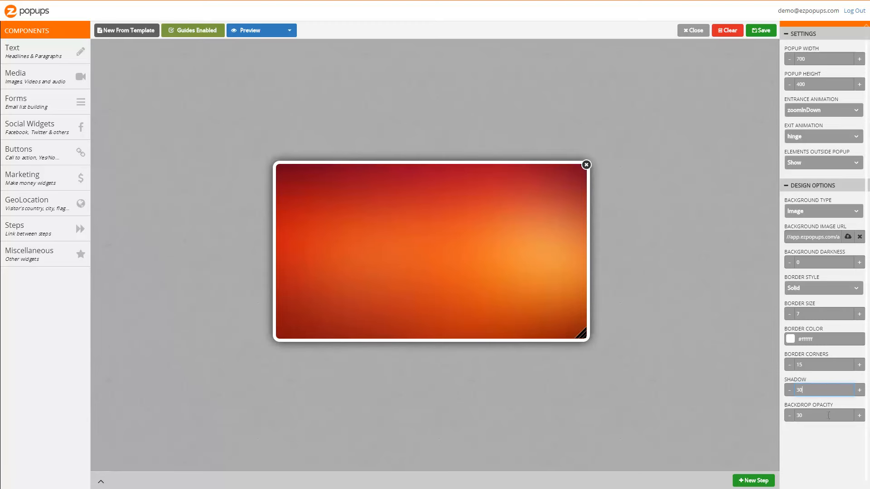
# Set the backdrop opacity to 82 and resize the popup to 730 by 420.
pyautogui.press('BackSpace')
pyautogui.press('BackSpace')
pyautogui.write('66')
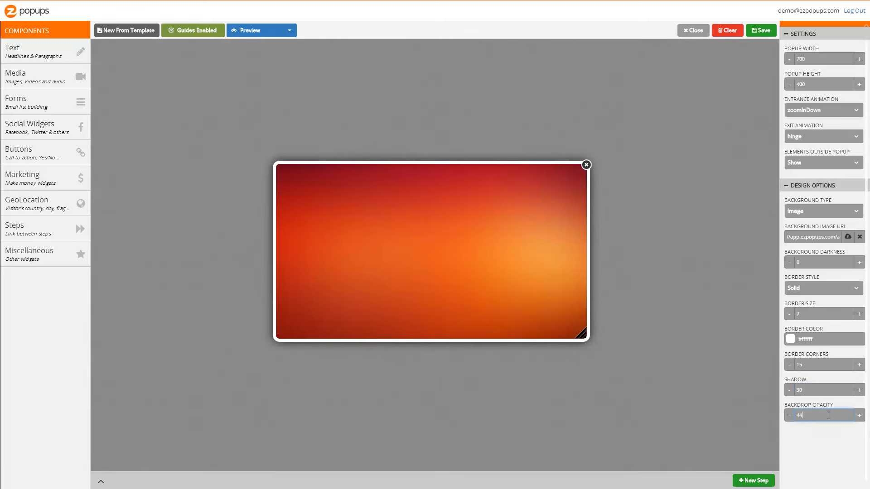
pyautogui.scroll(12, 828, 415)
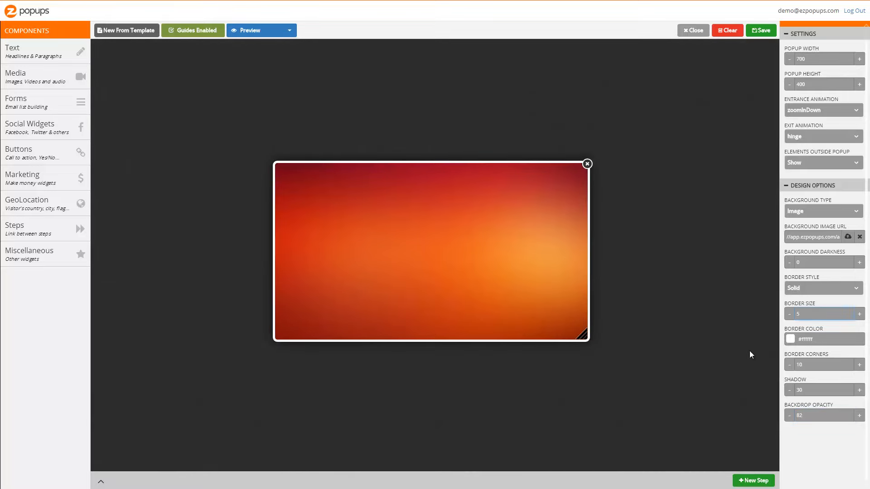
pyautogui.moveTo(587, 338); pyautogui.dragTo(605, 353)
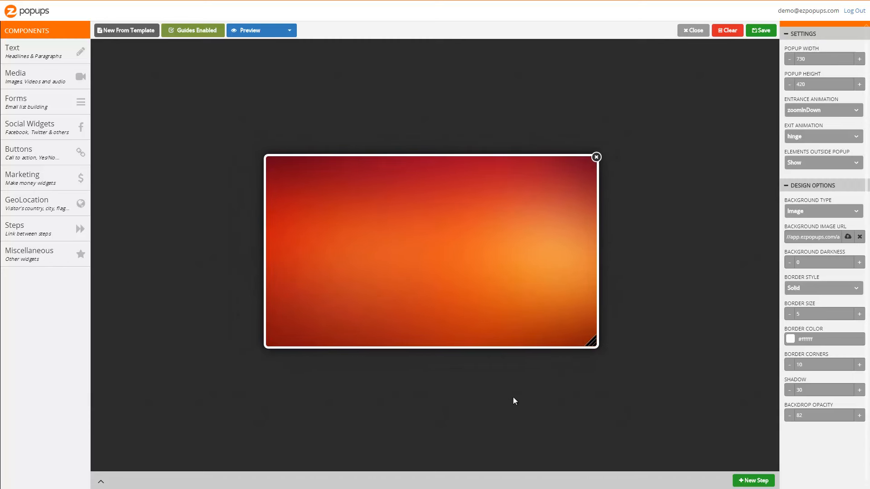
# Browse the Text, Media, Forms and Social Widgets component categories.
pyautogui.click(40, 54)
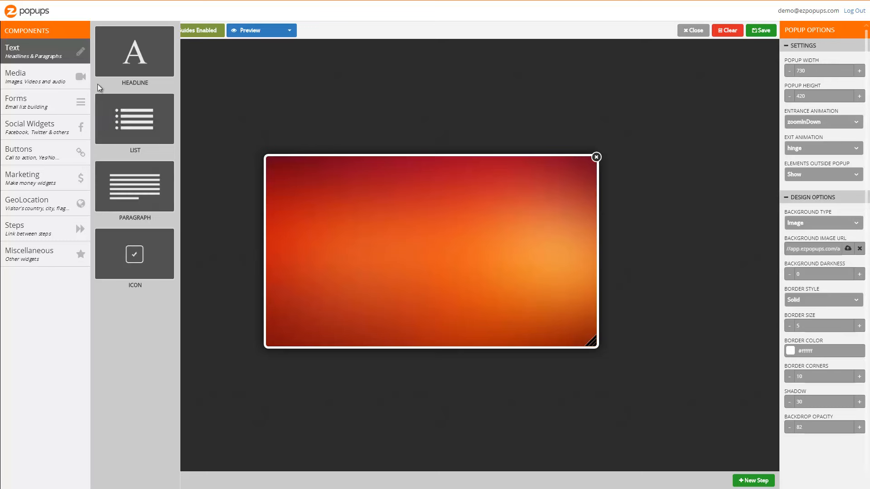
pyautogui.click(67, 79)
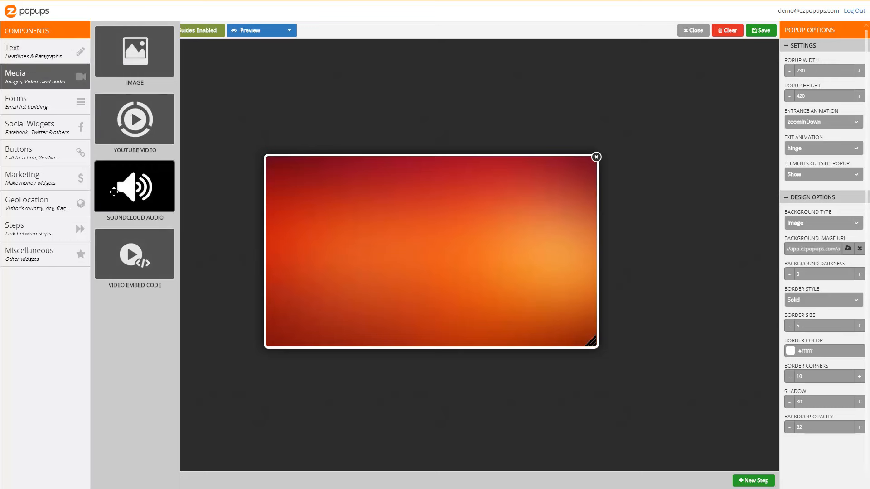
pyautogui.click(55, 103)
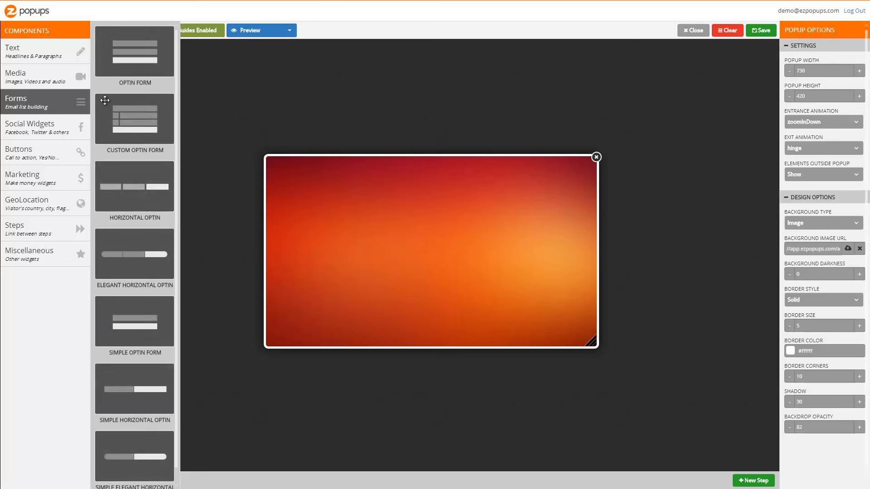
pyautogui.scroll(-1, 136, 221)
pyautogui.click(71, 135)
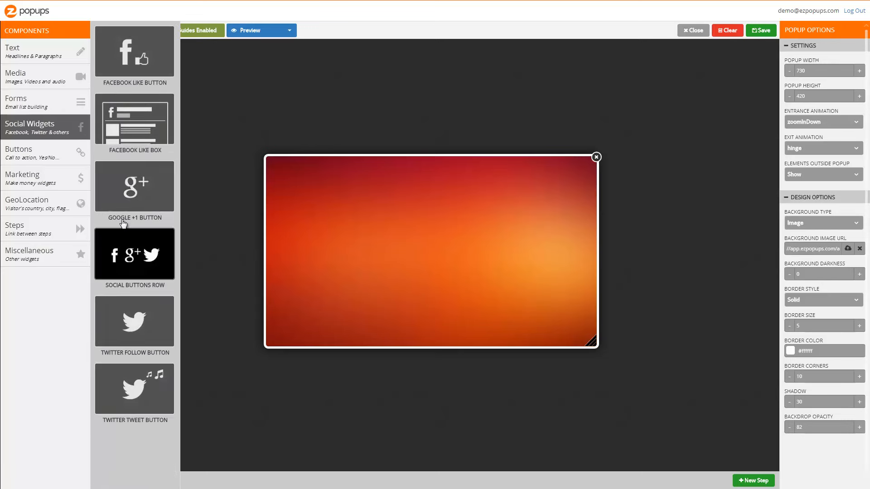
# Browse the Buttons, Marketing, GeoLocation, Social Widgets, Forms and Media component categories.
pyautogui.click(61, 161)
pyautogui.click(54, 181)
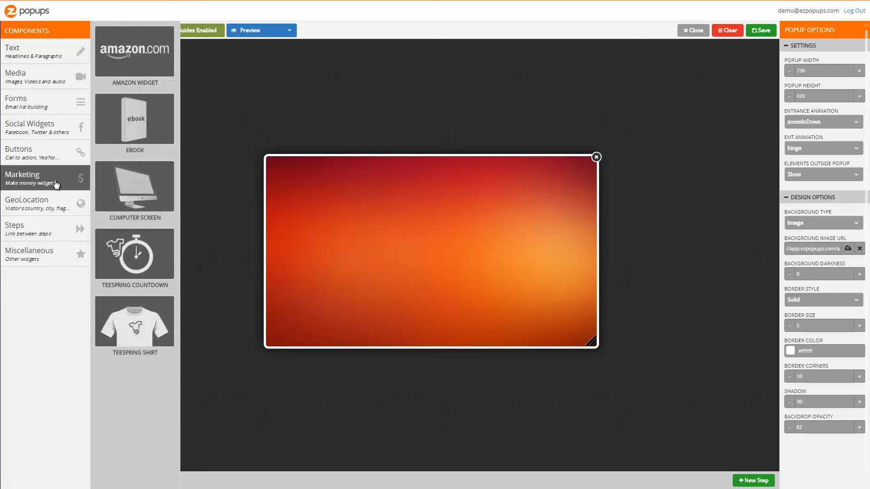
pyautogui.click(54, 198)
pyautogui.click(53, 183)
pyautogui.click(62, 153)
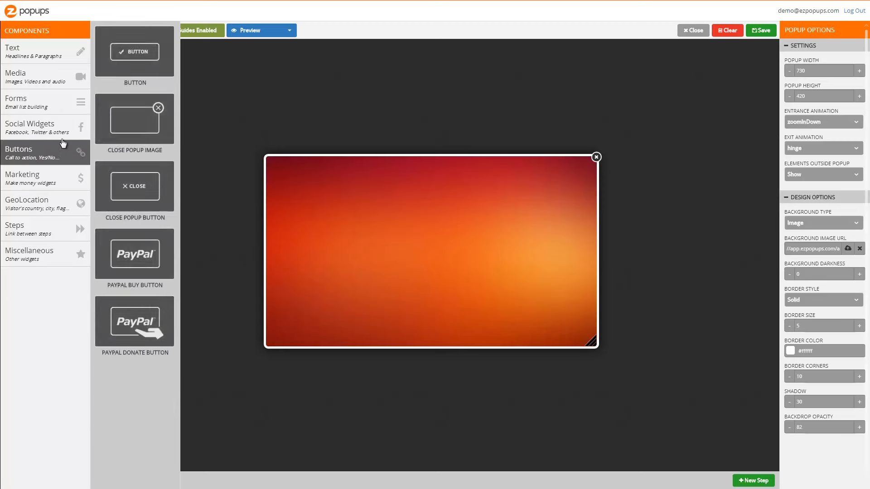
pyautogui.click(63, 138)
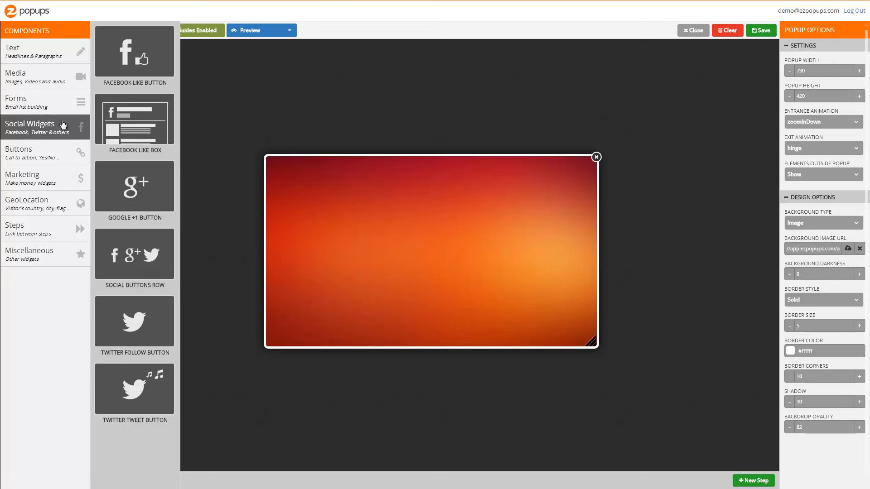
pyautogui.click(58, 104)
pyautogui.click(55, 75)
# Add a Headline component near the top of the popup and widen its text box.
pyautogui.click(54, 52)
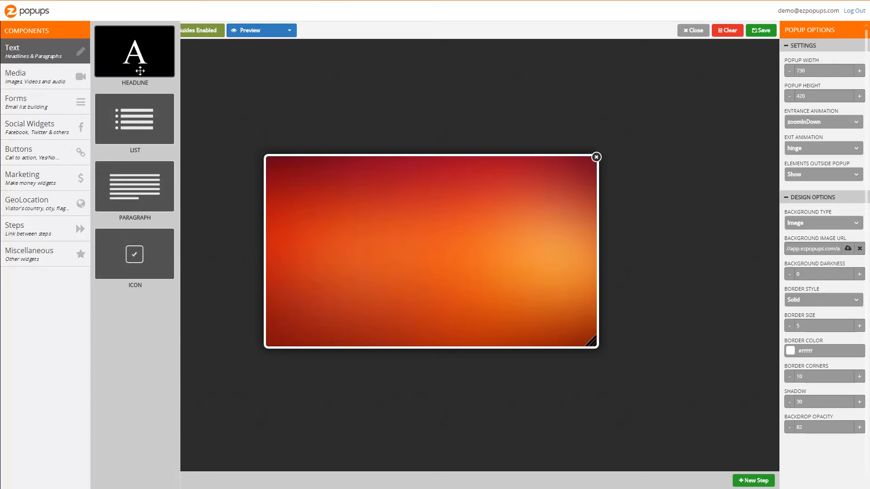
pyautogui.moveTo(139, 69); pyautogui.dragTo(420, 221)
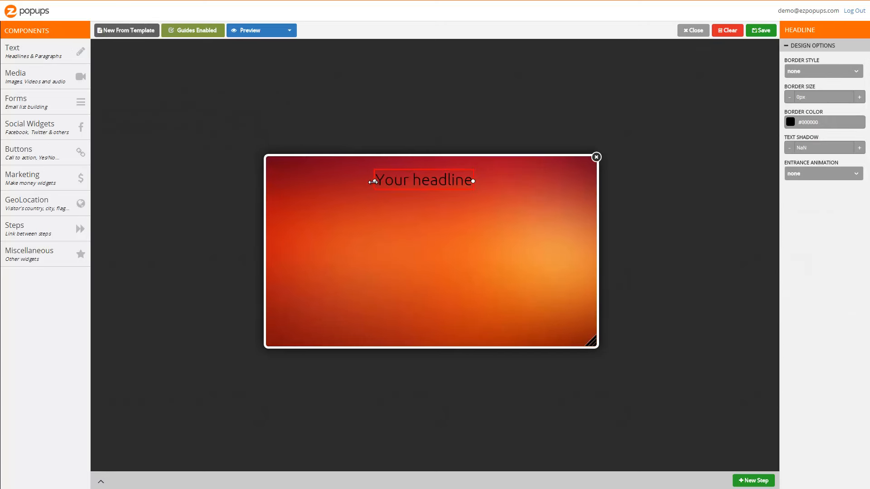
pyautogui.moveTo(314, 182); pyautogui.dragTo(293, 182)
pyautogui.moveTo(473, 181); pyautogui.dragTo(574, 182)
pyautogui.click(498, 192)
pyautogui.moveTo(478, 203)
pyautogui.mouseDown()
pyautogui.moveTo(459, 192)
pyautogui.moveTo(476, 190)
pyautogui.moveTo(475, 197)
pyautogui.mouseUp()
pyautogui.moveTo(290, 180); pyautogui.dragTo(342, 179)
# Replace the headline text with "This is a Demo Popup".
pyautogui.doubleClick(434, 182)
pyautogui.click(515, 177)
pyautogui.moveTo(516, 177); pyautogui.dragTo(410, 179)
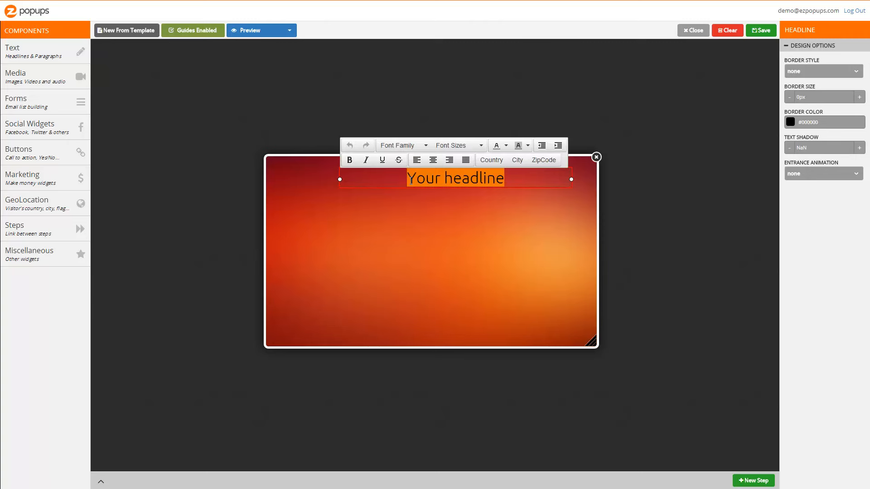
pyautogui.write('This is a D')
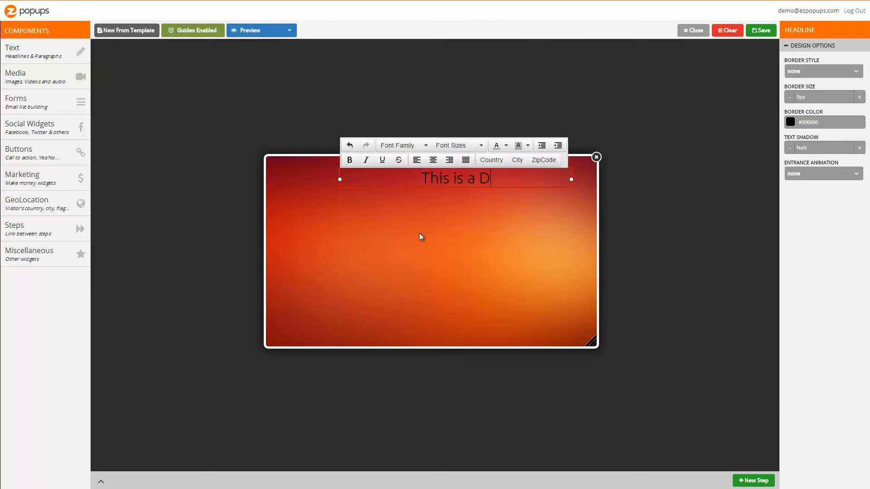
pyautogui.write('emo Popup')
# Set the headline's font to Raleway.
pyautogui.hotkey('ctrl', 'a')
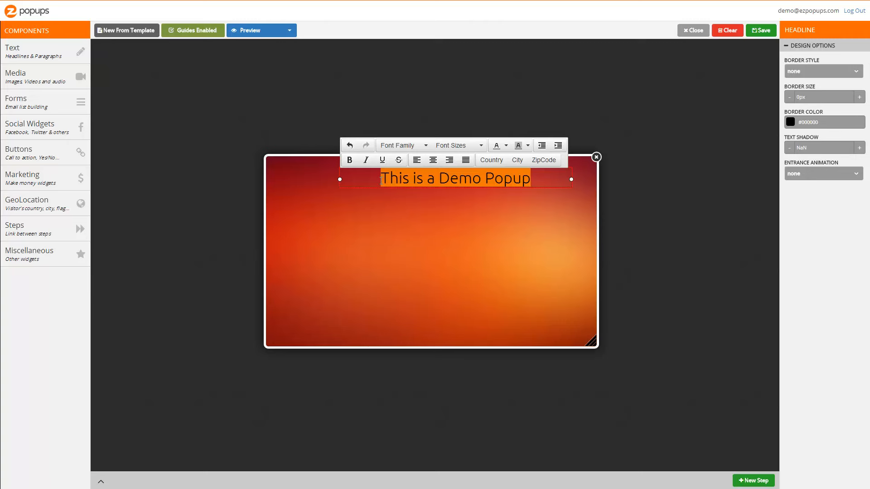
pyautogui.click(408, 146)
pyautogui.scroll(-4, 422, 248)
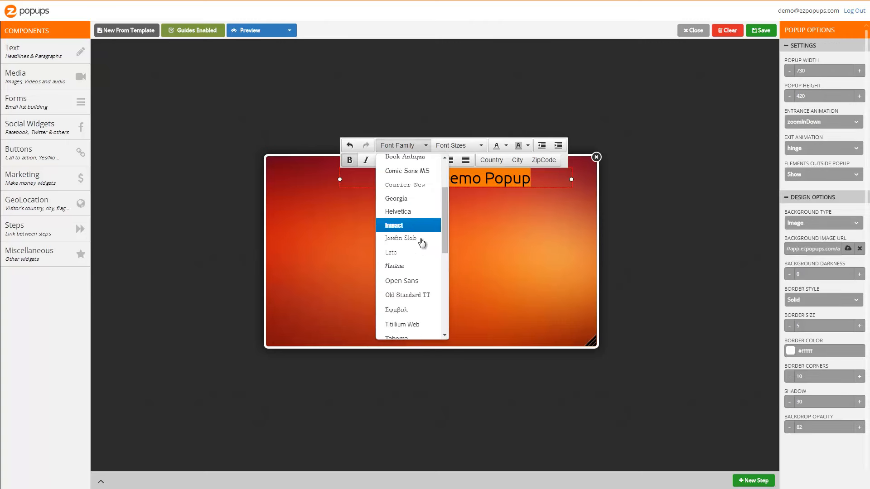
pyautogui.scroll(-4, 422, 248)
pyautogui.click(421, 247)
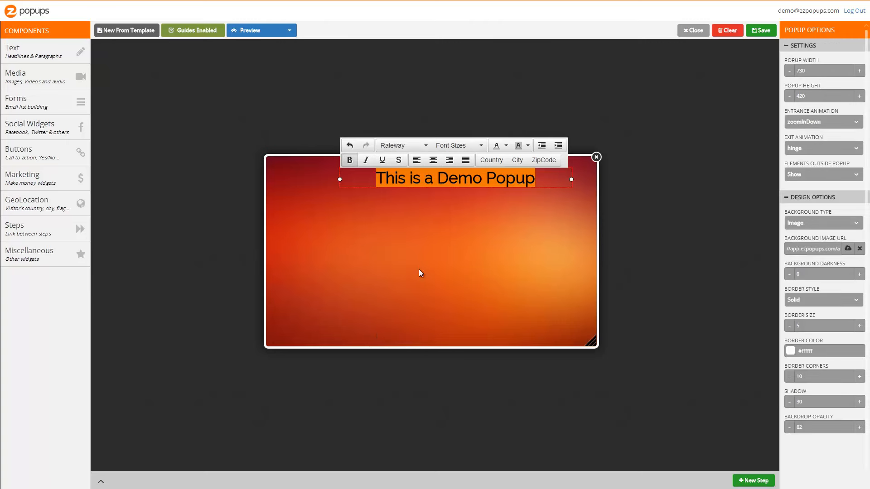
# Set the headline's font size to 48px.
pyautogui.click(464, 148)
pyautogui.scroll(-2, 479, 272)
pyautogui.click(479, 301)
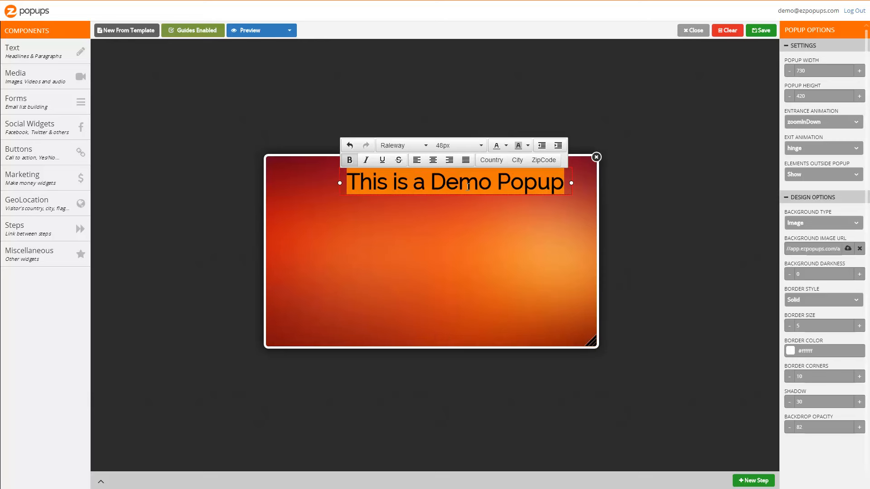
# Color the headline text white.
pyautogui.click(505, 147)
pyautogui.click(512, 200)
pyautogui.click(504, 205)
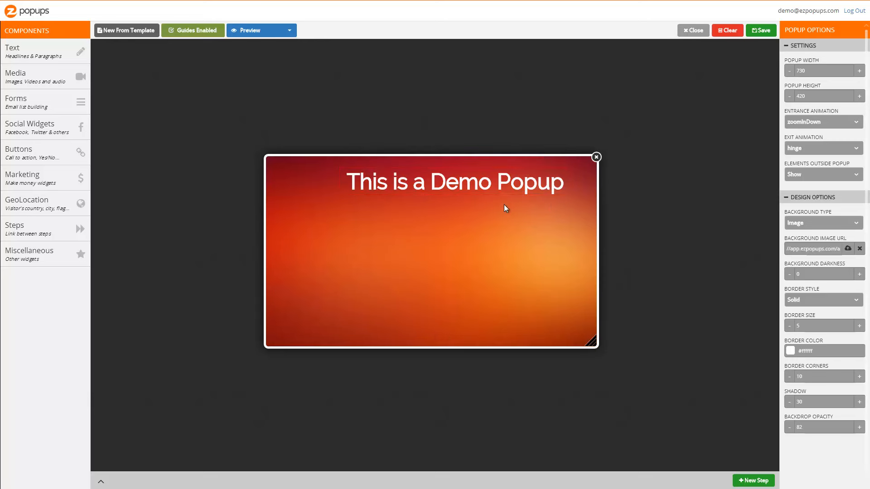
pyautogui.click(484, 190)
# Reselect the headline text and pick a slightly smaller font size.
pyautogui.doubleClick(393, 193)
pyautogui.moveTo(347, 184); pyautogui.dragTo(560, 185)
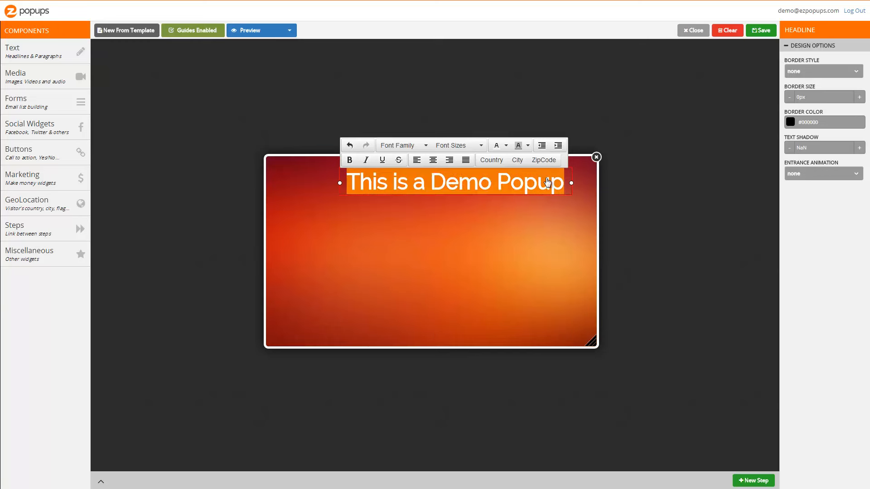
pyautogui.click(463, 146)
pyautogui.click(468, 287)
pyautogui.click(472, 252)
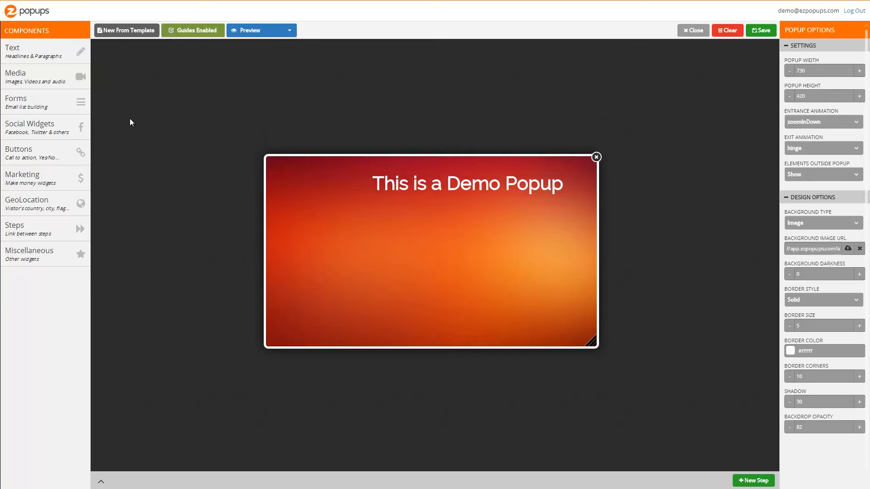
# Add an Image component and insert the library photo of a man holding a tablet.
pyautogui.moveTo(50, 77)
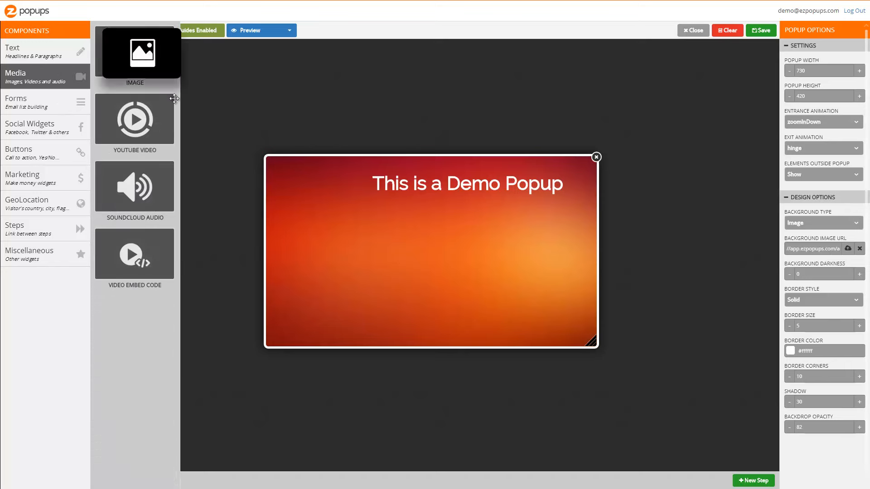
pyautogui.moveTo(174, 98); pyautogui.dragTo(314, 262)
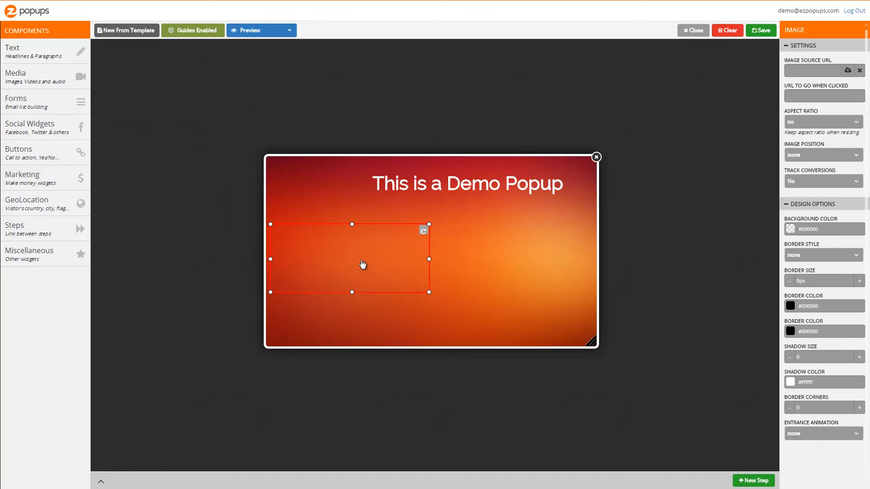
pyautogui.doubleClick(371, 265)
pyautogui.scroll(-1, 553, 120)
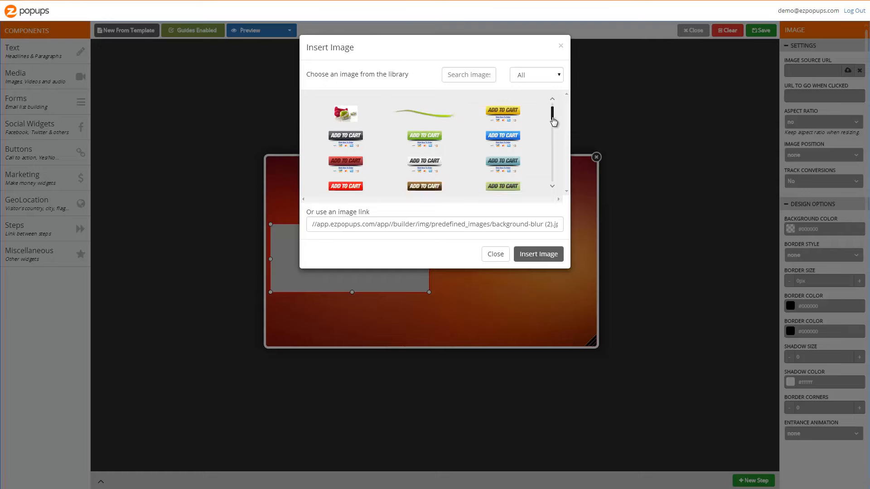
pyautogui.moveTo(553, 121)
pyautogui.mouseDown()
pyautogui.moveTo(551, 130)
pyautogui.moveTo(543, 127)
pyautogui.mouseUp()
pyautogui.doubleClick(433, 144)
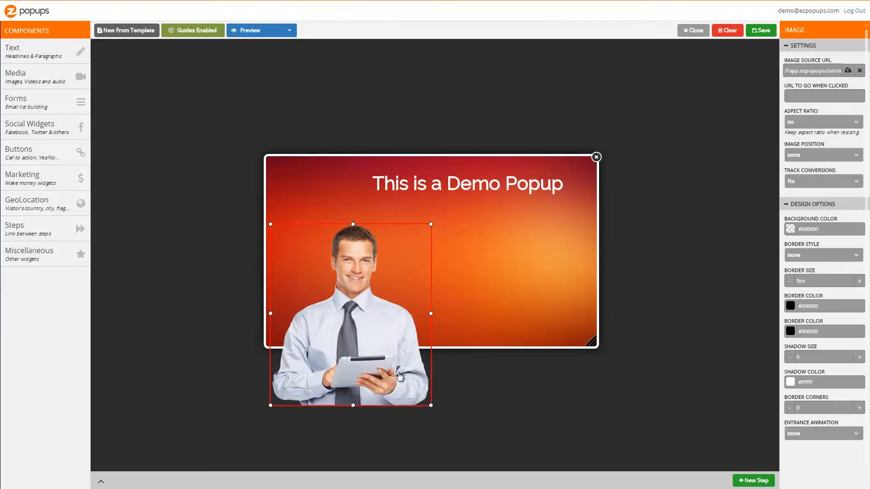
# Resize and position the man's photo at the popup's lower-left, overlapping its edge.
pyautogui.moveTo(428, 232); pyautogui.dragTo(366, 198)
pyautogui.click(320, 232)
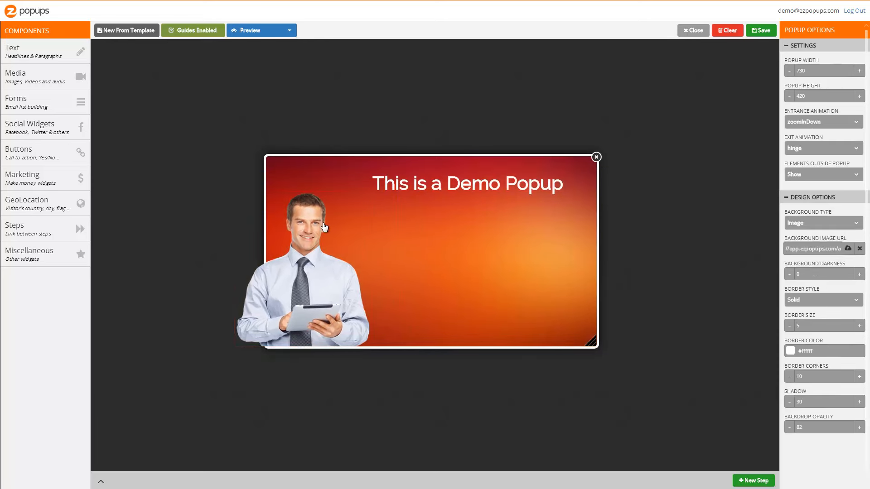
pyautogui.moveTo(320, 232); pyautogui.dragTo(319, 259)
pyautogui.moveTo(242, 192); pyautogui.dragTo(216, 178)
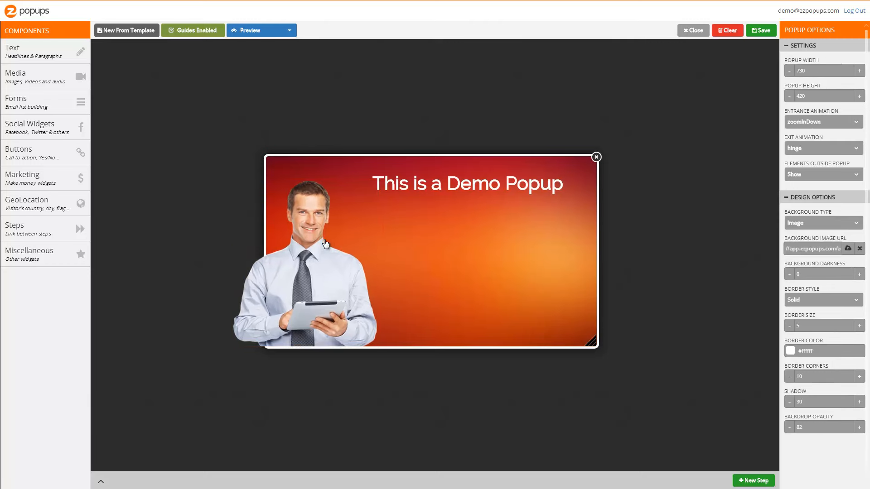
pyautogui.moveTo(326, 245); pyautogui.dragTo(339, 244)
# Add a Paragraph component and replace its text with "Learn about ezPopups' awesome features".
pyautogui.click(66, 53)
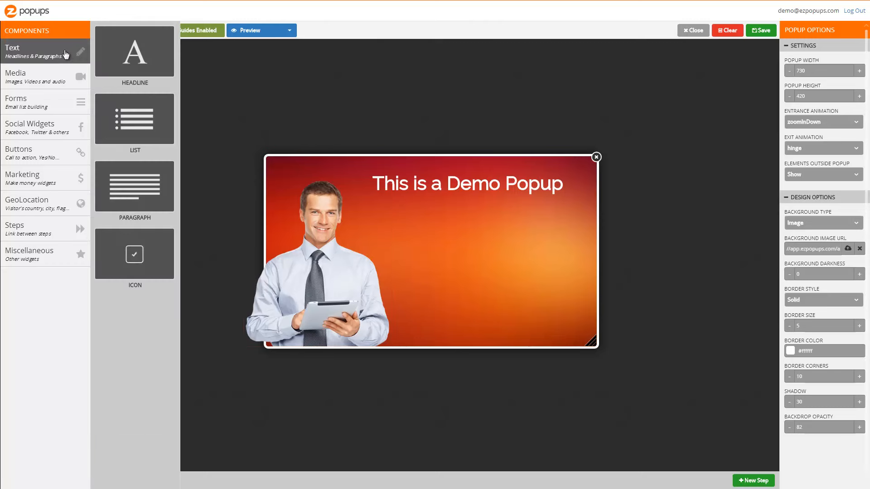
pyautogui.moveTo(132, 201); pyautogui.dragTo(415, 237)
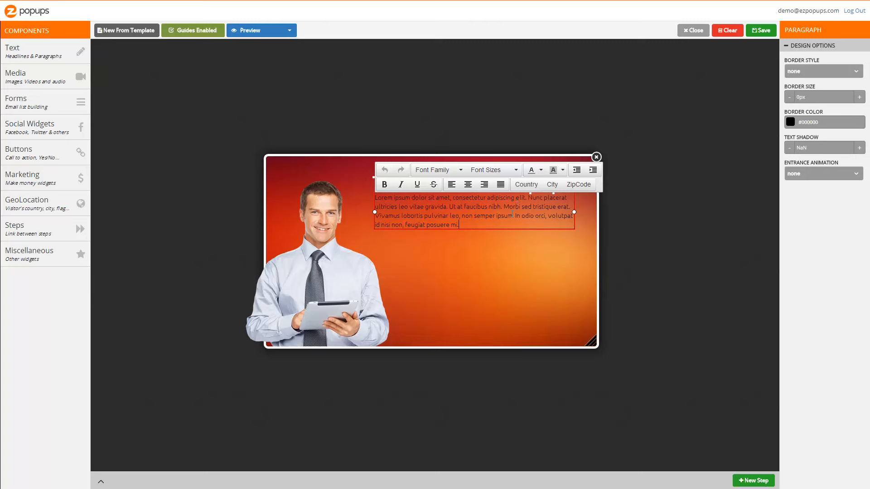
pyautogui.hotkey('ctrl', 'a')
pyautogui.write('Learn abou')
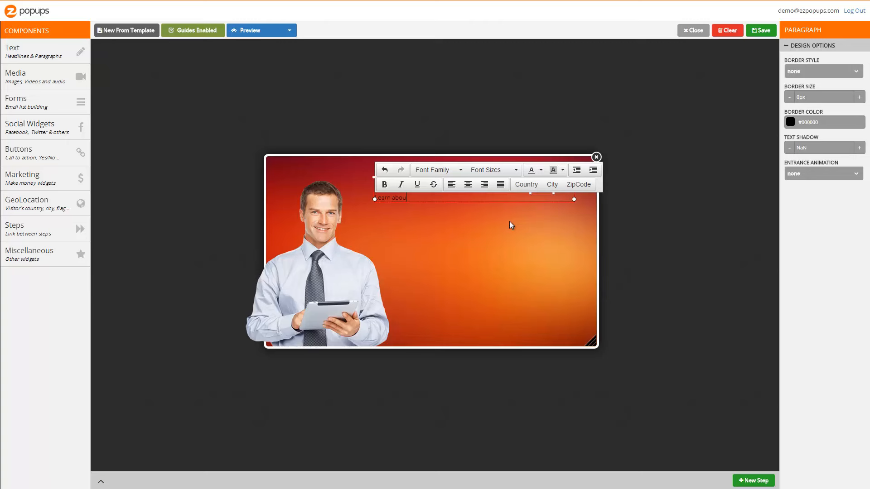
pyautogui.write("t ezPopups' awesome features")
# Format the paragraph text as centered and bold with a 20px font size.
pyautogui.moveTo(492, 198); pyautogui.dragTo(331, 199)
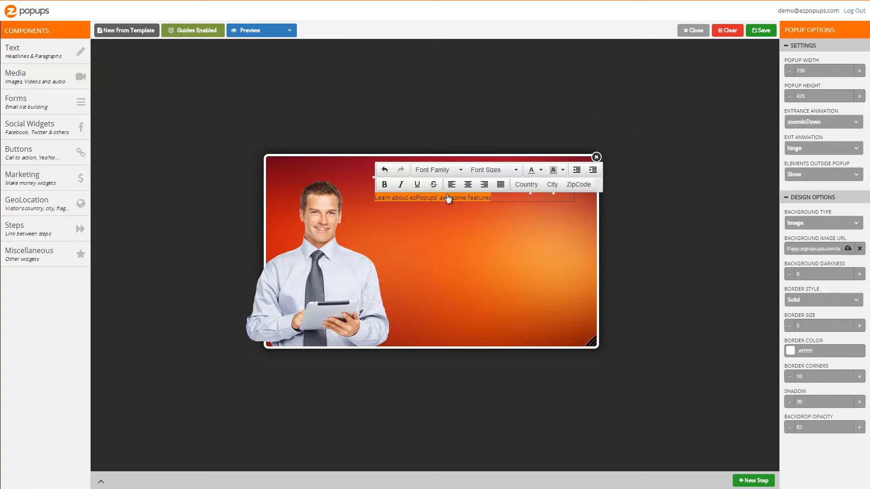
pyautogui.click(467, 191)
pyautogui.click(384, 185)
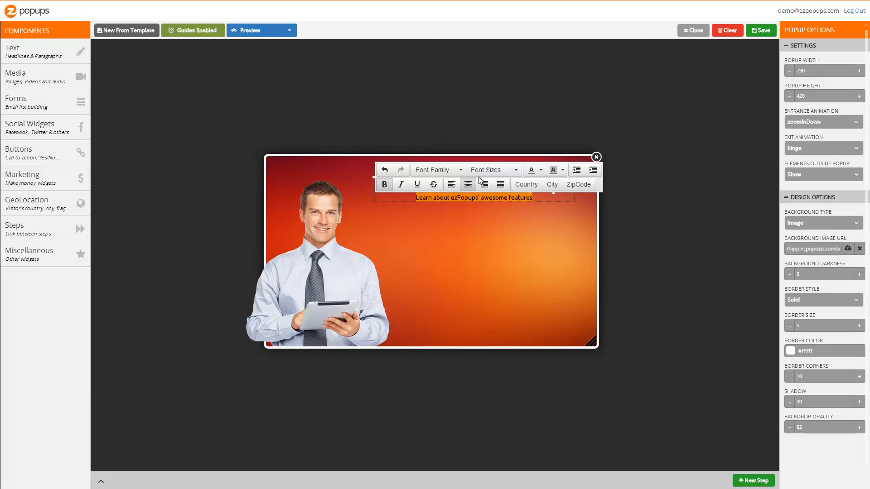
pyautogui.click(489, 170)
pyautogui.click(504, 292)
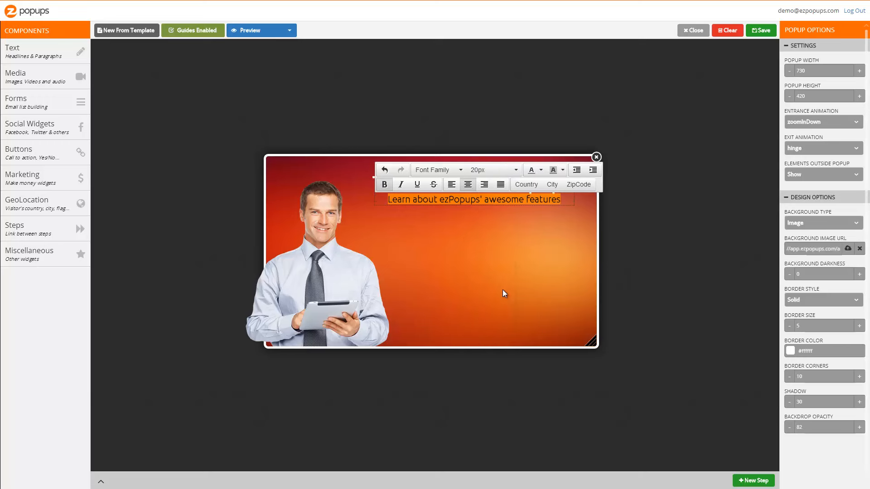
pyautogui.click(518, 220)
# Move the paragraph under the headline and color its text light yellow.
pyautogui.moveTo(485, 202); pyautogui.dragTo(480, 209)
pyautogui.doubleClick(483, 208)
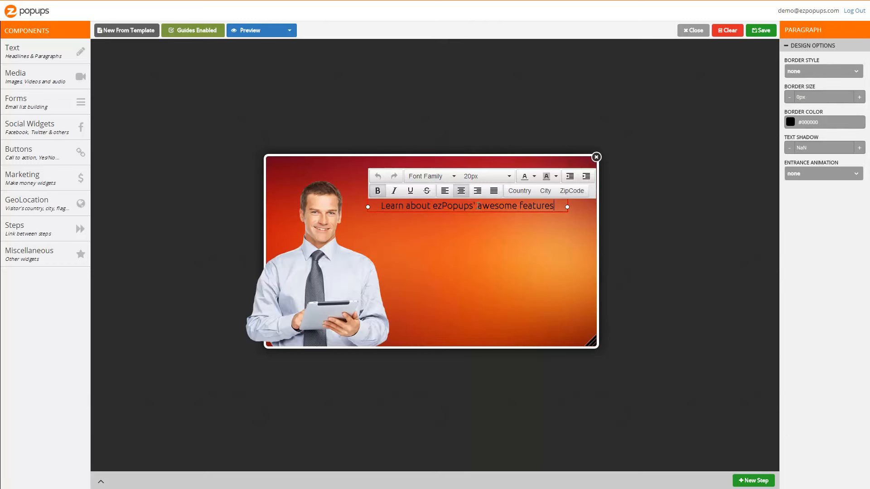
pyautogui.hotkey('ctrl', 'a')
pyautogui.click(534, 177)
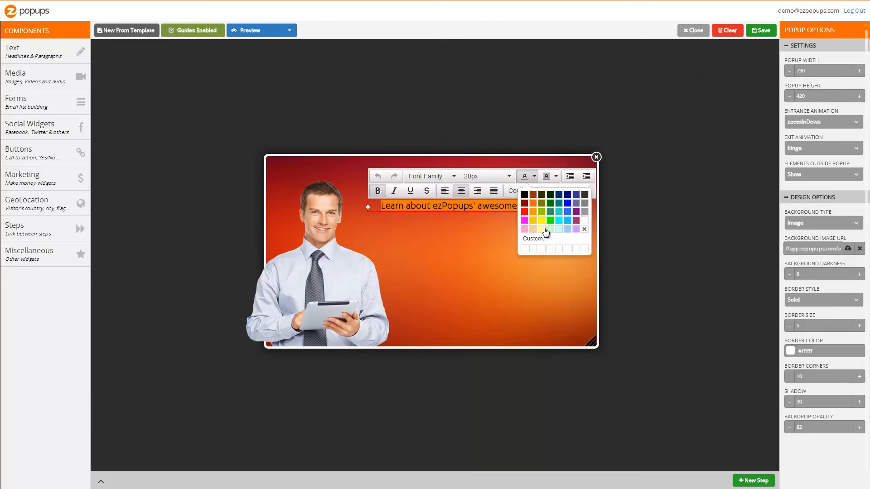
pyautogui.click(548, 233)
pyautogui.click(558, 271)
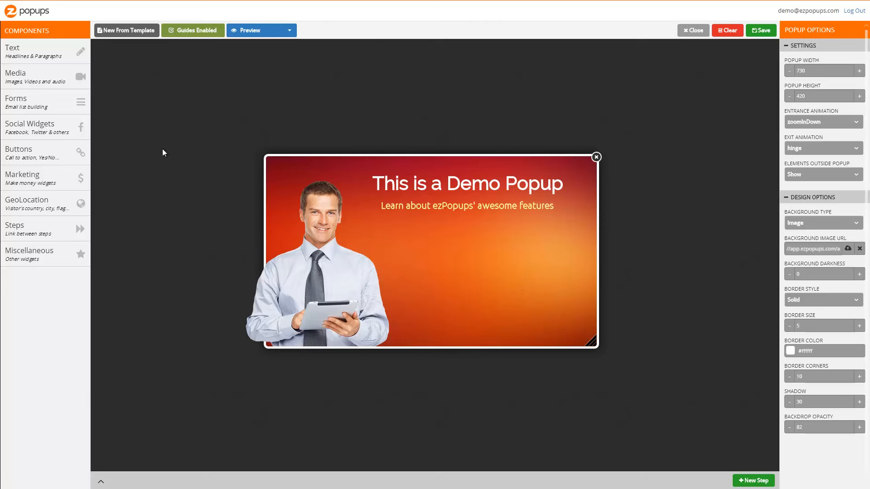
# Add a List component below the subtitle and delete its last two items.
pyautogui.click(68, 52)
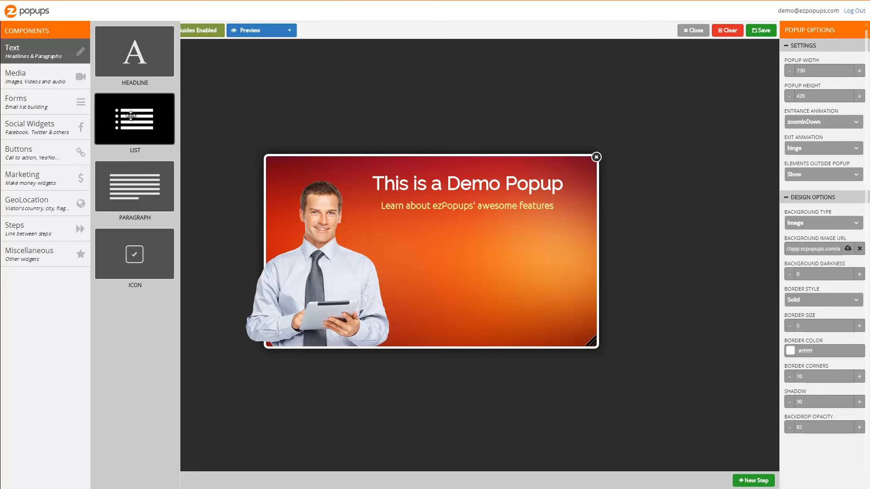
pyautogui.moveTo(131, 116); pyautogui.dragTo(469, 257)
pyautogui.doubleClick(413, 262)
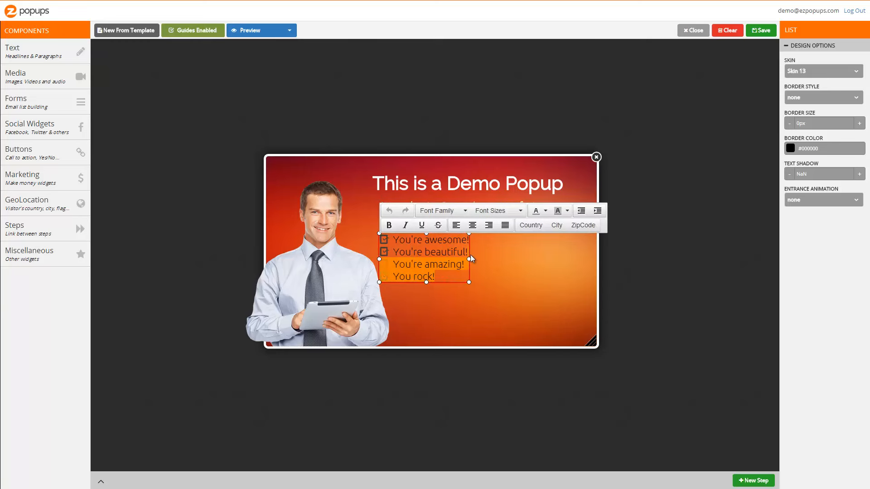
pyautogui.press('BackSpace')
pyautogui.hotkey('ctrl', 'a')
# Apply bold to the list items and move the list slightly up.
pyautogui.click(389, 226)
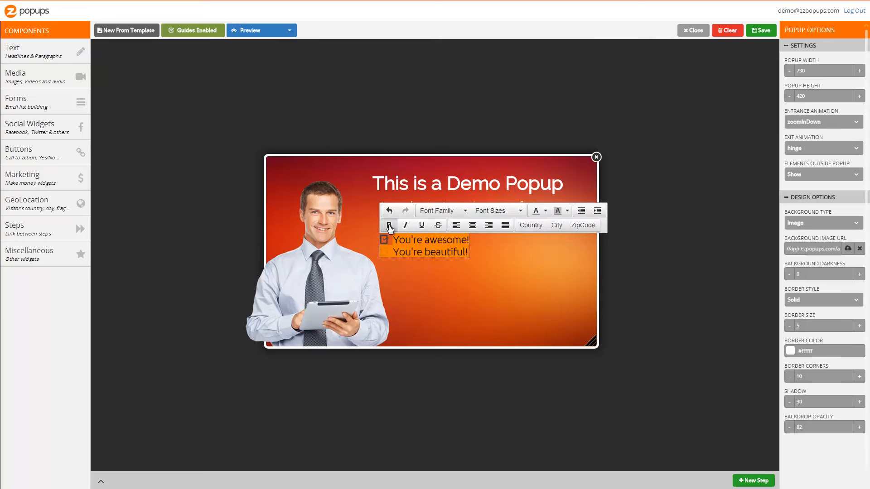
pyautogui.click(433, 251)
pyautogui.click(445, 271)
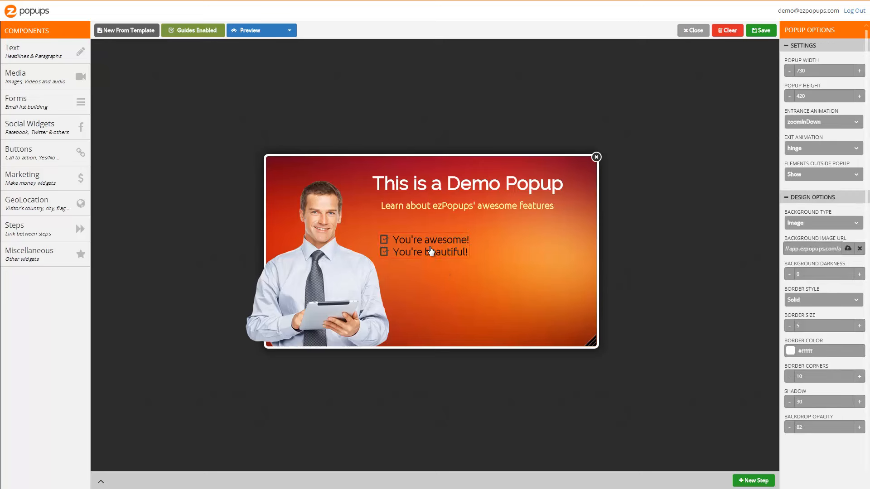
pyautogui.moveTo(431, 255); pyautogui.dragTo(434, 246)
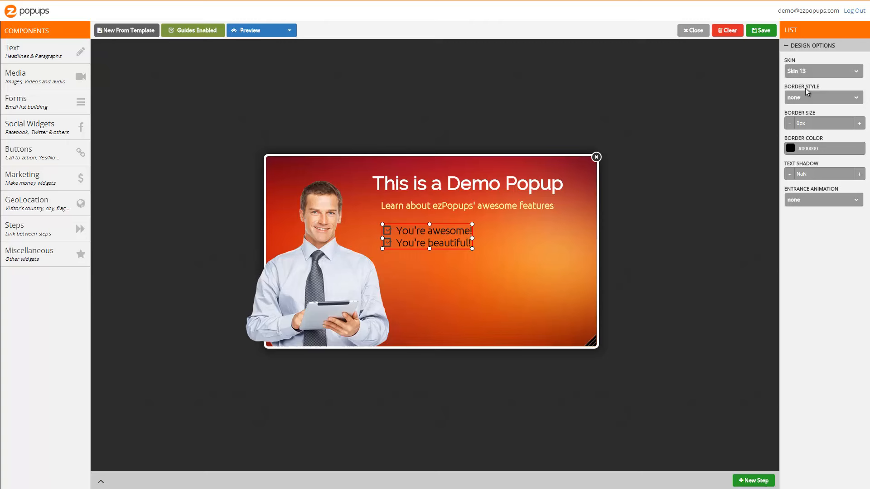
# Set the list's skin to Skin 8.
pyautogui.click(819, 71)
pyautogui.click(825, 159)
pyautogui.click(819, 73)
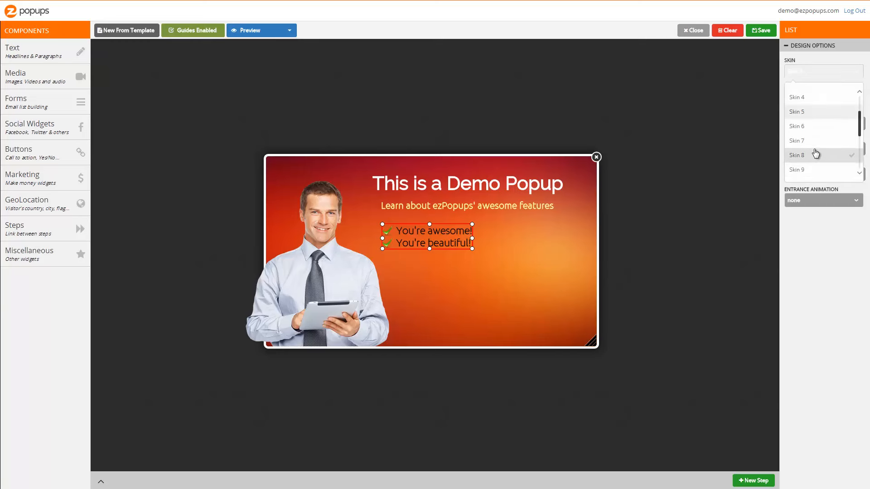
# Switch the list's skin to Skin 9 and color the list text white.
pyautogui.click(811, 170)
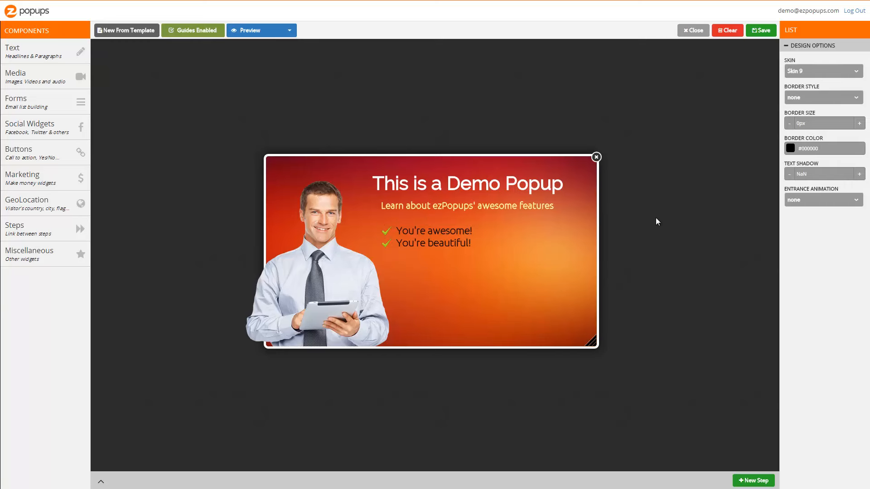
pyautogui.doubleClick(424, 240)
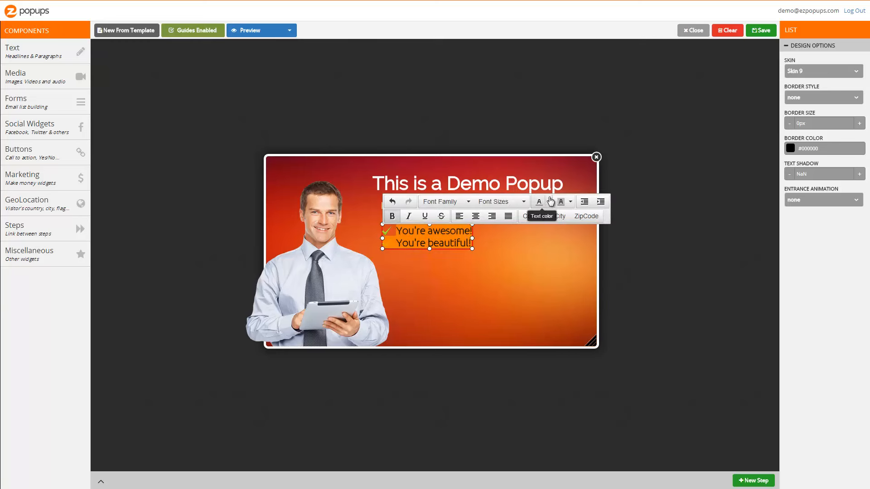
pyautogui.click(548, 202)
pyautogui.click(599, 251)
pyautogui.click(585, 246)
pyautogui.click(437, 248)
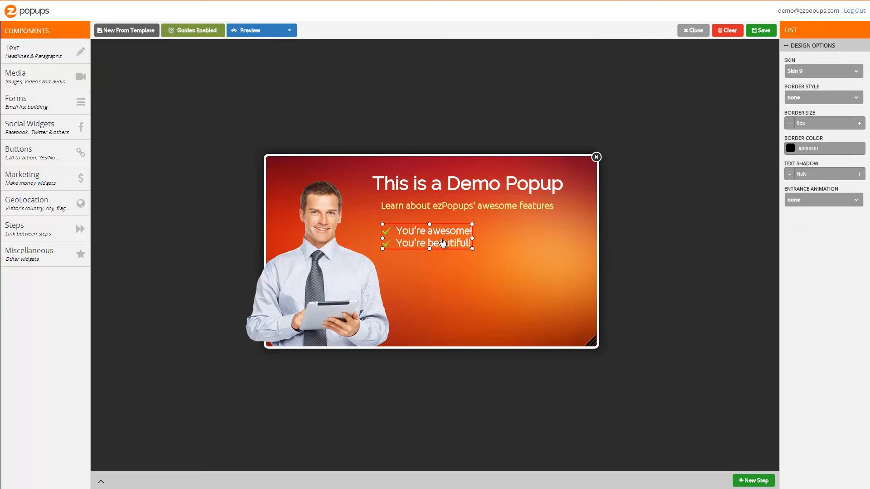
# Duplicate the list and place the copy beside the original on the right.
pyautogui.rightClick(444, 239)
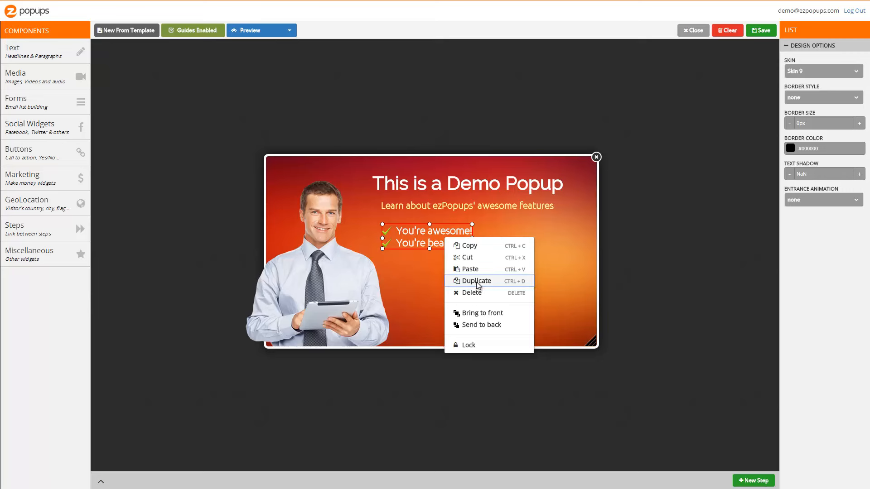
pyautogui.click(476, 281)
pyautogui.moveTo(446, 247); pyautogui.dragTo(534, 247)
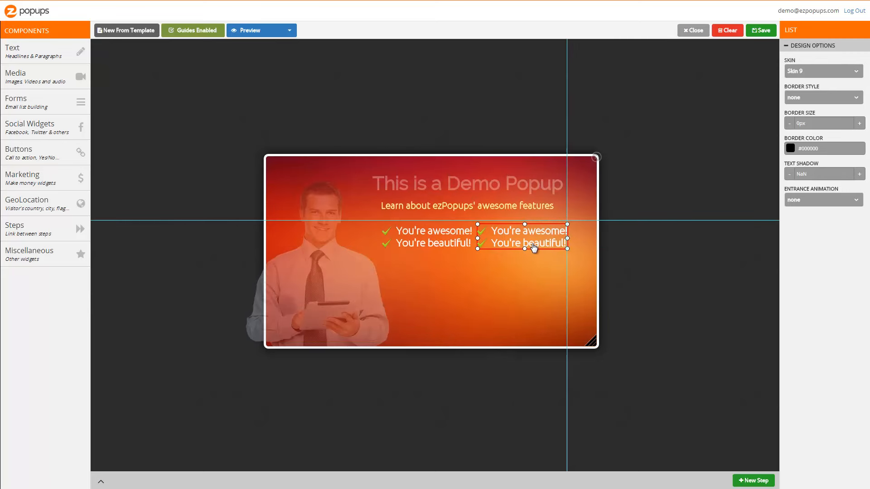
pyautogui.click(528, 268)
pyautogui.moveTo(406, 247)
pyautogui.mouseDown()
pyautogui.moveTo(398, 241)
pyautogui.moveTo(405, 246)
pyautogui.mouseUp()
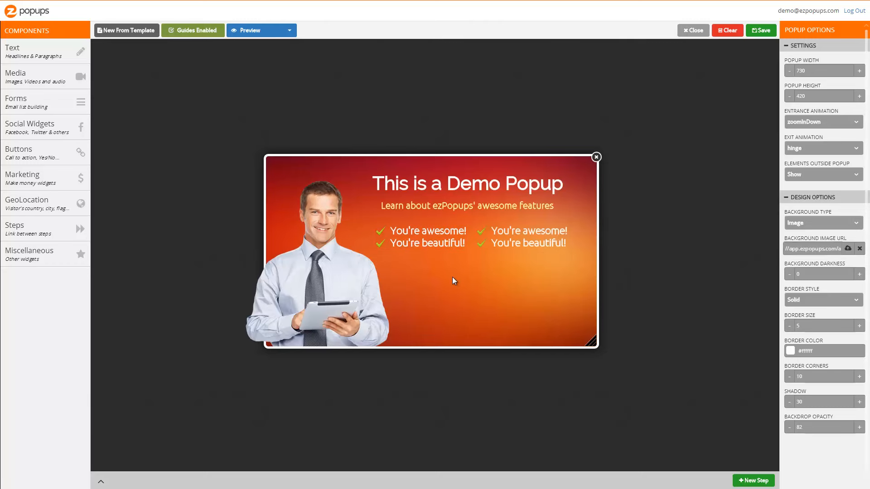
# Add an Optin Form component below the two lists.
pyautogui.click(88, 104)
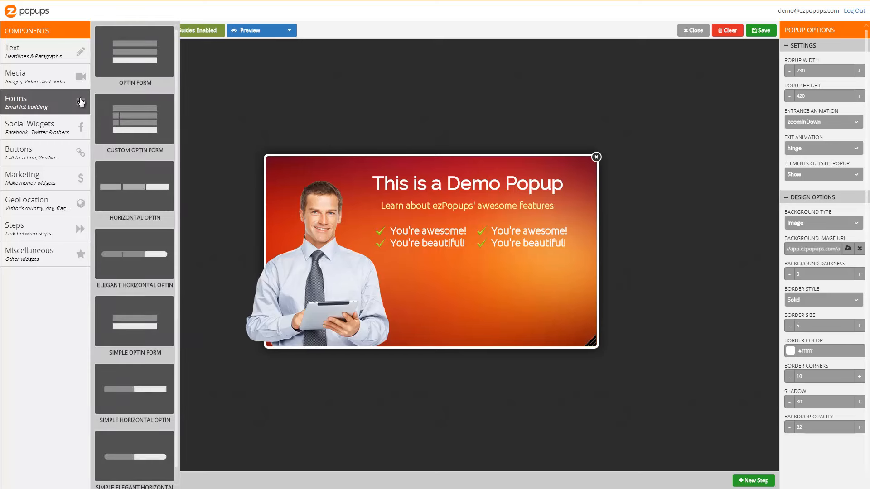
pyautogui.moveTo(135, 60); pyautogui.dragTo(431, 294)
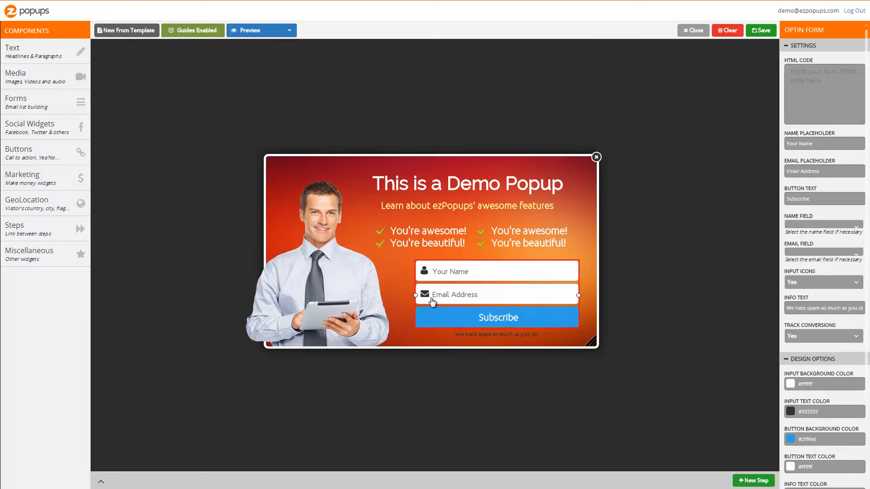
# Widen the opt-in form and realign the lists, man image and headline around it.
pyautogui.moveTo(516, 298)
pyautogui.mouseDown()
pyautogui.moveTo(502, 297)
pyautogui.moveTo(520, 296)
pyautogui.mouseUp()
pyautogui.moveTo(510, 247); pyautogui.dragTo(521, 246)
pyautogui.moveTo(429, 243); pyautogui.dragTo(438, 239)
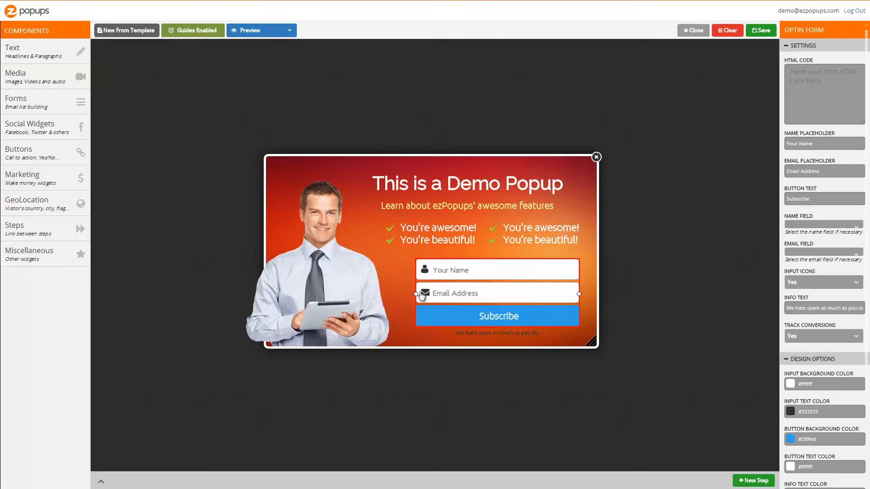
pyautogui.moveTo(416, 294); pyautogui.dragTo(340, 310)
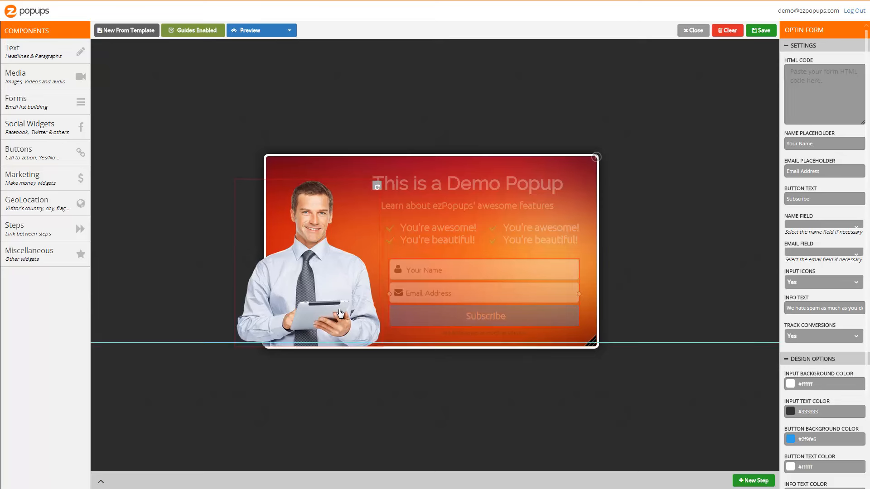
pyautogui.click(535, 374)
pyautogui.moveTo(485, 209); pyautogui.dragTo(503, 188)
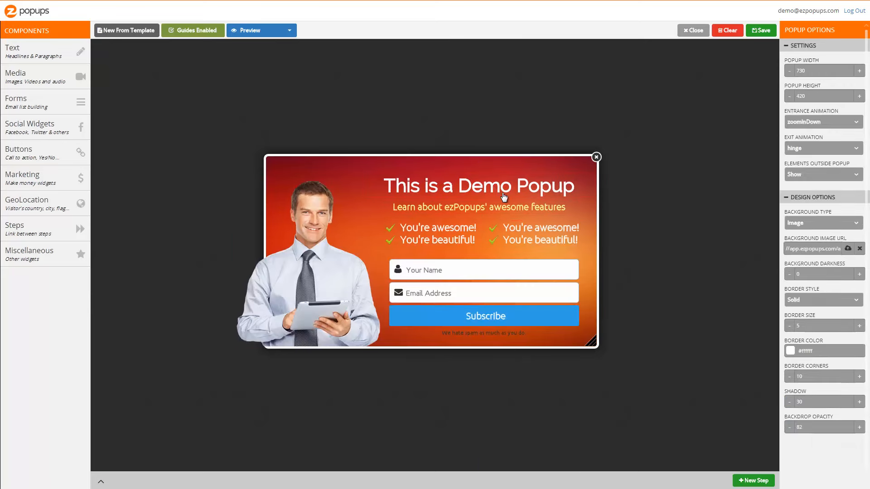
# Set the form's button background color to yellow #facf0f.
pyautogui.click(522, 308)
pyautogui.scroll(-1, 825, 413)
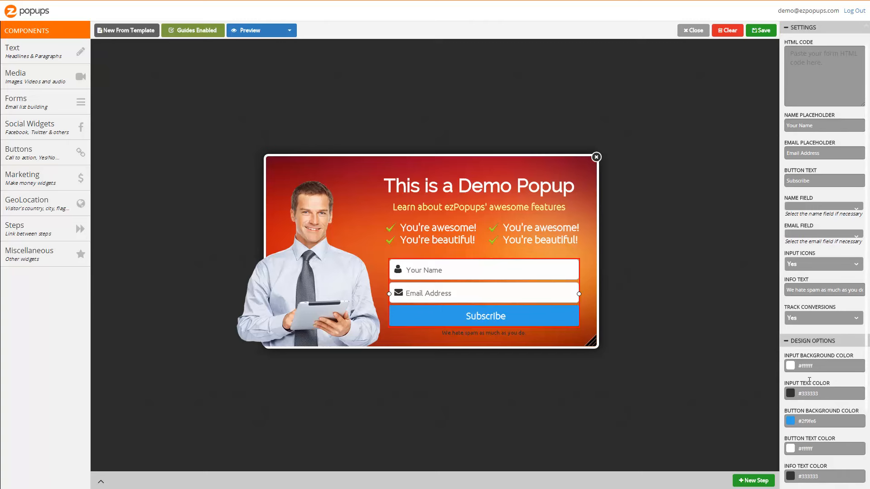
pyautogui.click(825, 415)
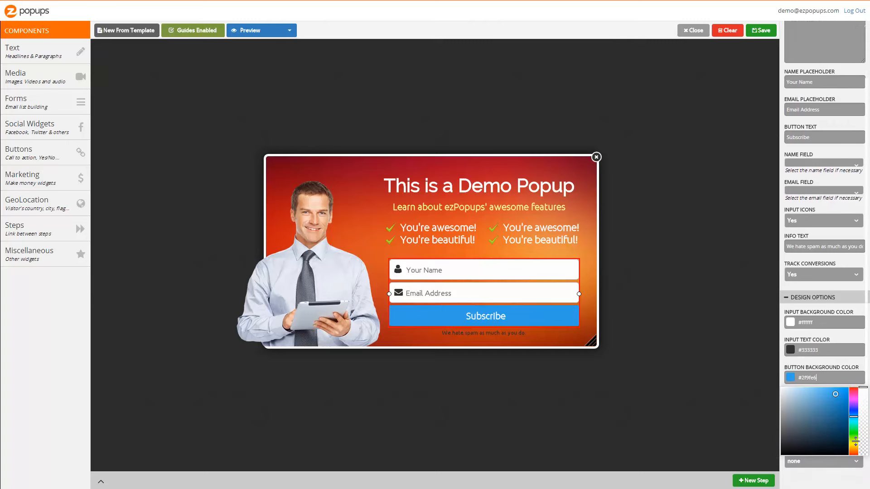
pyautogui.moveTo(852, 444); pyautogui.dragTo(849, 445)
pyautogui.moveTo(838, 391); pyautogui.dragTo(844, 389)
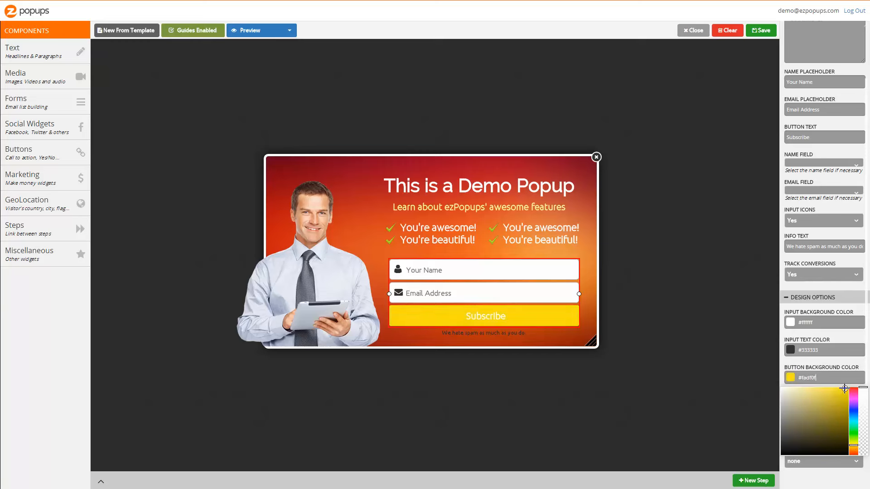
pyautogui.click(844, 354)
pyautogui.click(849, 342)
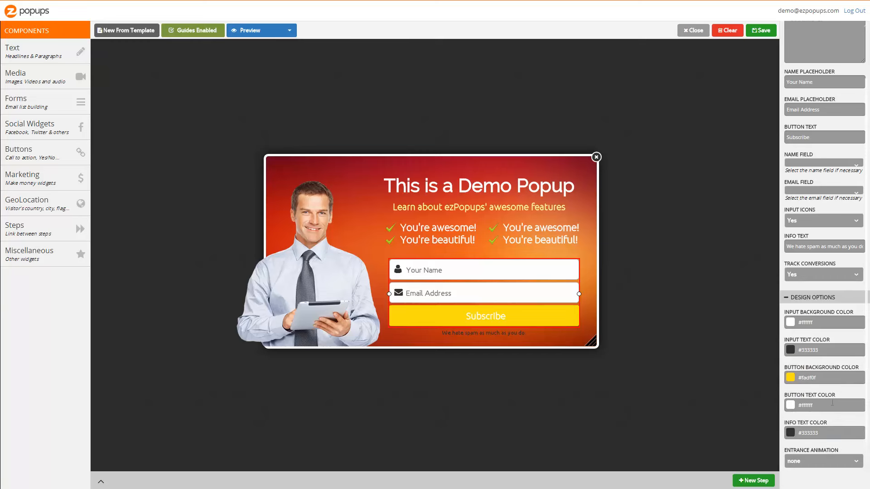
# Set the form's button text color to near-black #050505.
pyautogui.click(843, 405)
pyautogui.moveTo(799, 471); pyautogui.dragTo(790, 481)
pyautogui.click(586, 406)
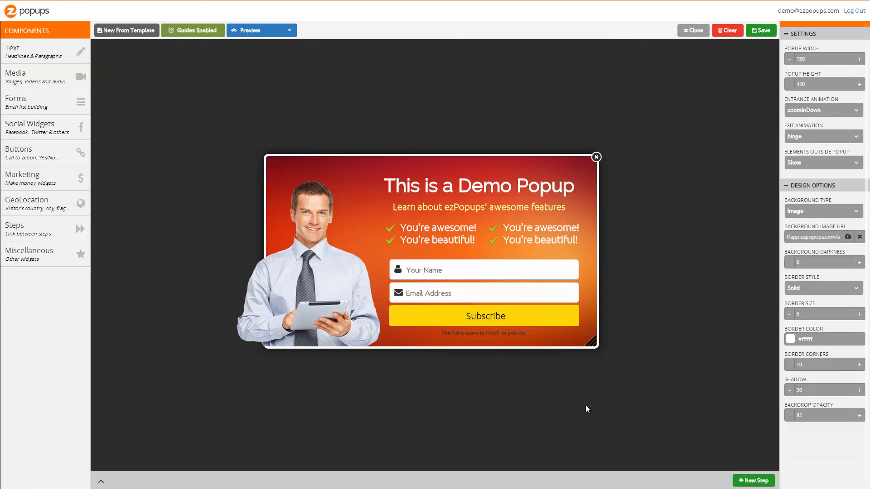
# Insert a yellow arrow image found by searching the library for arrow, and place it beside the form.
pyautogui.click(36, 77)
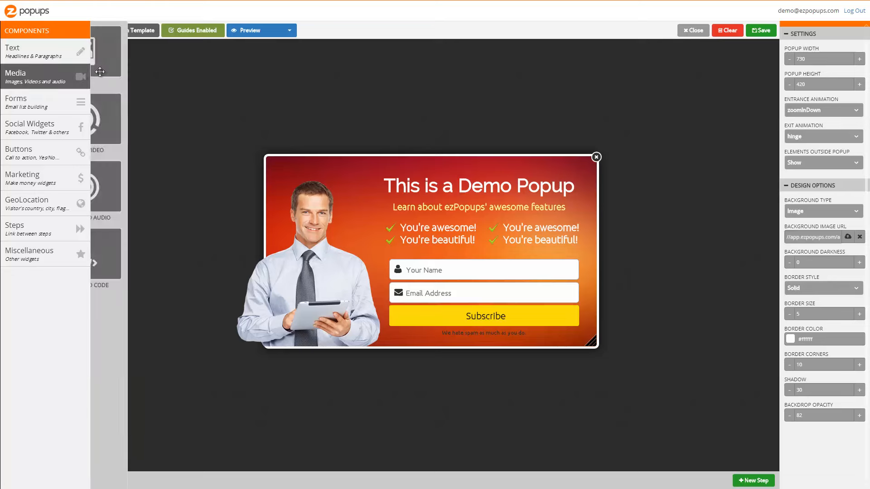
pyautogui.moveTo(186, 82); pyautogui.dragTo(567, 258)
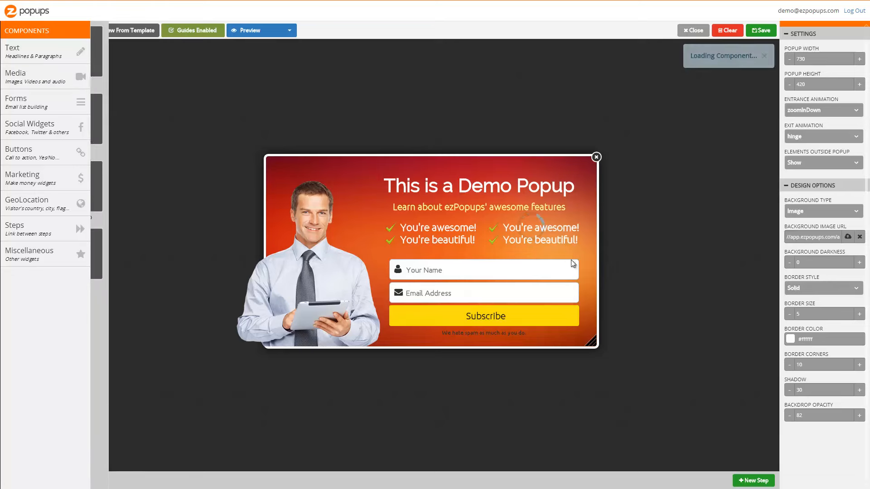
pyautogui.doubleClick(629, 256)
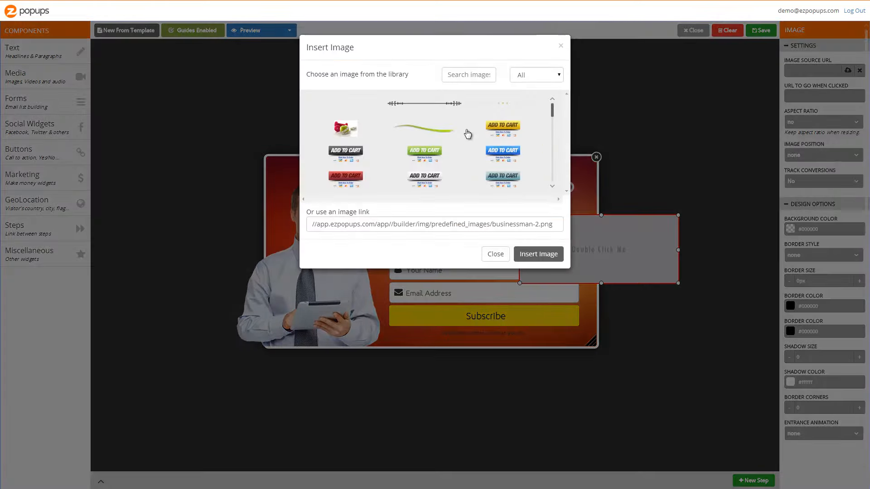
pyautogui.click(457, 74)
pyautogui.write('arrow')
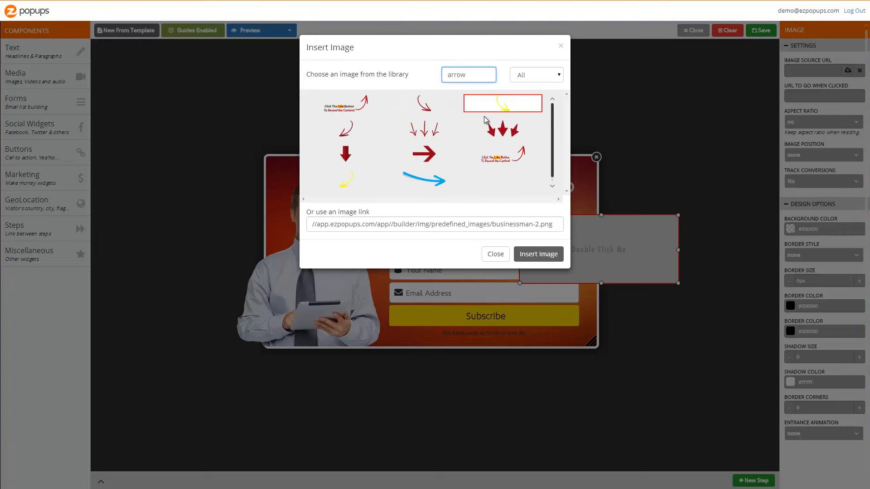
pyautogui.click(345, 179)
pyautogui.click(538, 254)
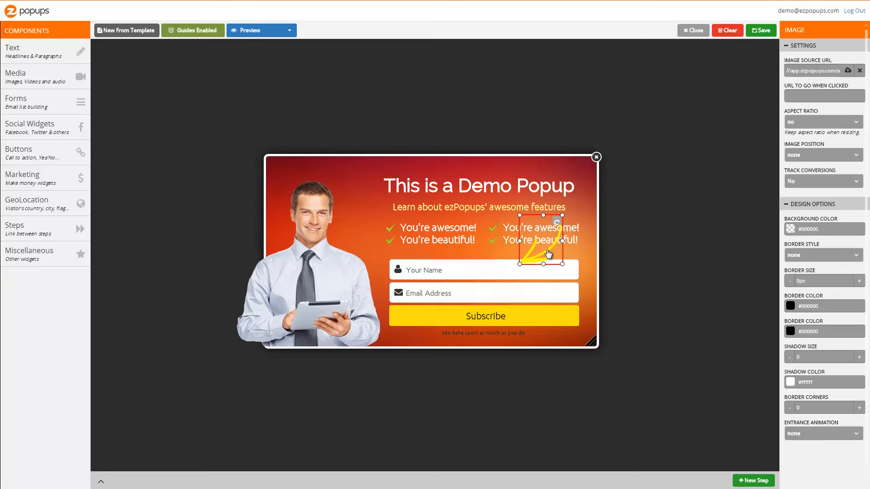
pyautogui.moveTo(548, 254); pyautogui.dragTo(618, 265)
pyautogui.click(656, 310)
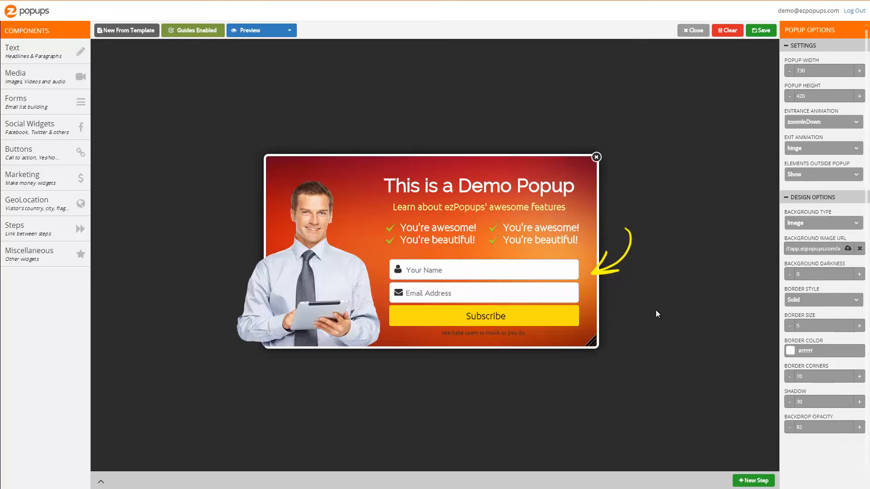
# Enlarge the man image slightly and resize the popup to 790 by 430.
pyautogui.click(377, 186)
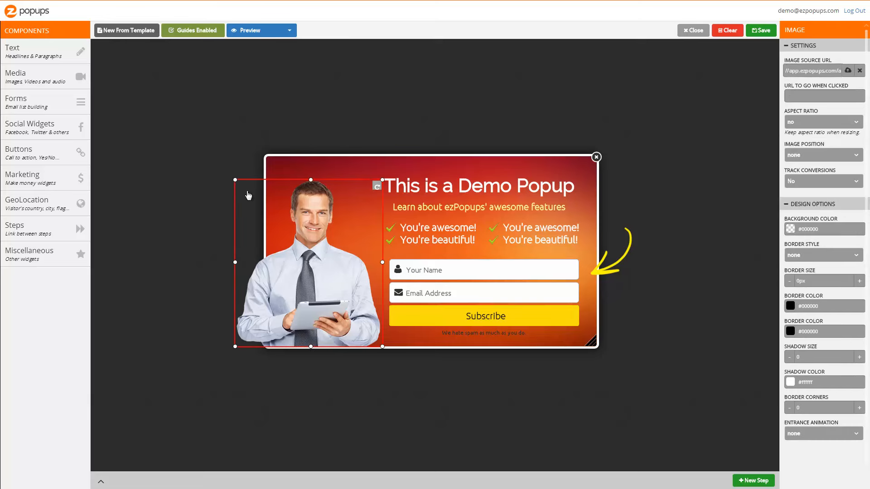
pyautogui.moveTo(237, 178)
pyautogui.mouseDown()
pyautogui.moveTo(176, 146)
pyautogui.moveTo(223, 167)
pyautogui.mouseUp()
pyautogui.click(326, 423)
pyautogui.moveTo(592, 342); pyautogui.dragTo(619, 344)
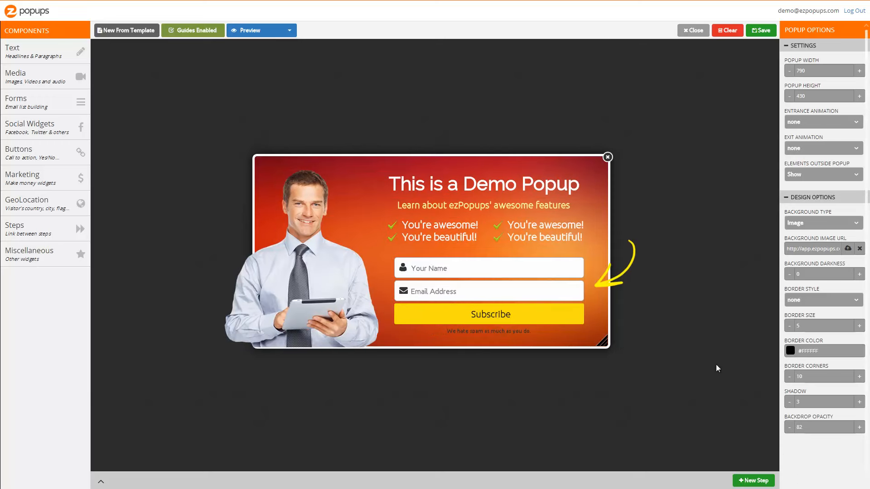
# Set an entrance animation for the headline, trying bounce, tada and fadeIn effects.
pyautogui.click(504, 187)
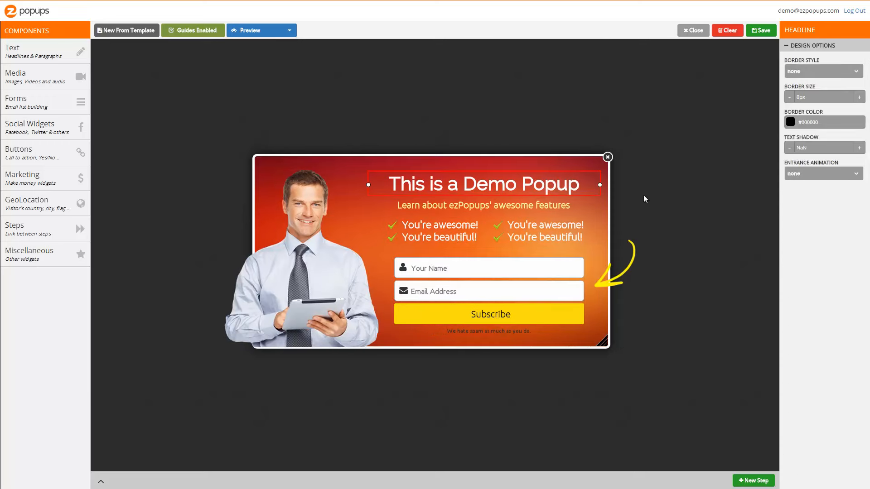
pyautogui.click(821, 175)
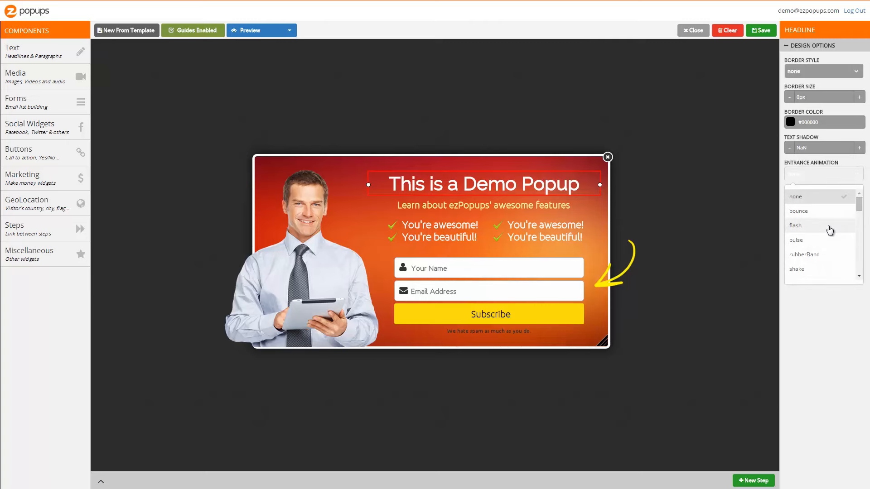
pyautogui.click(825, 213)
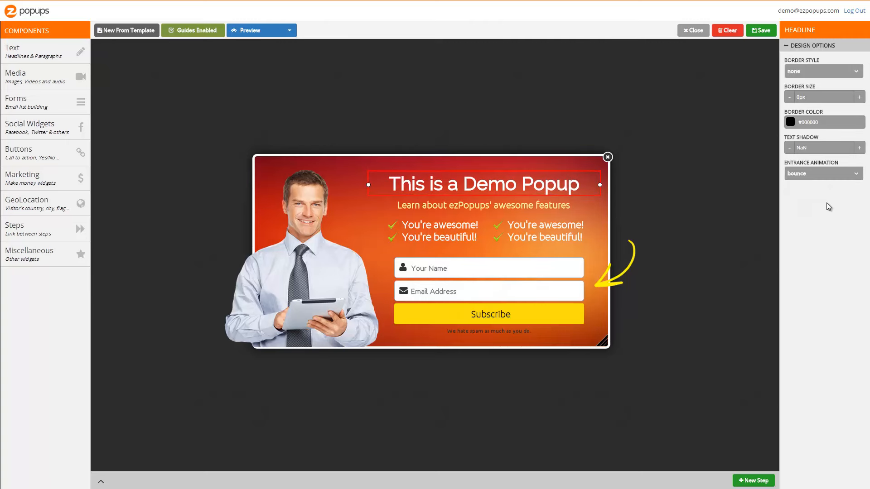
pyautogui.click(838, 176)
pyautogui.scroll(-3, 828, 239)
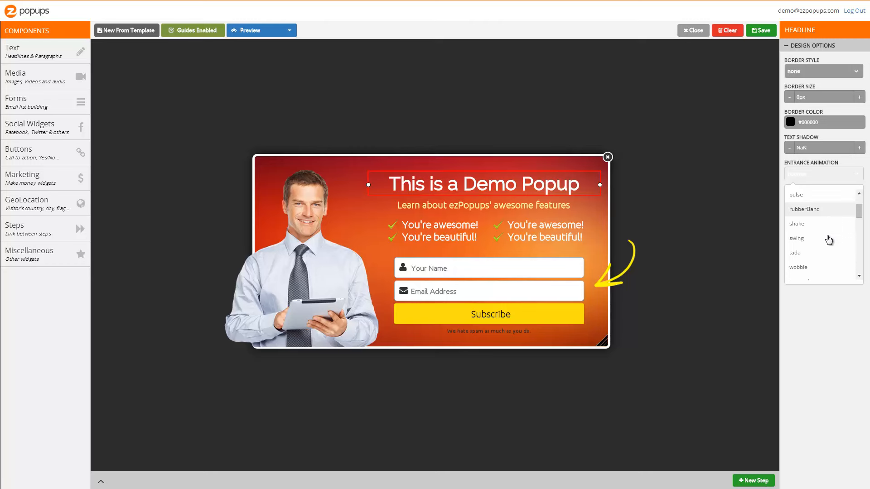
pyautogui.click(829, 250)
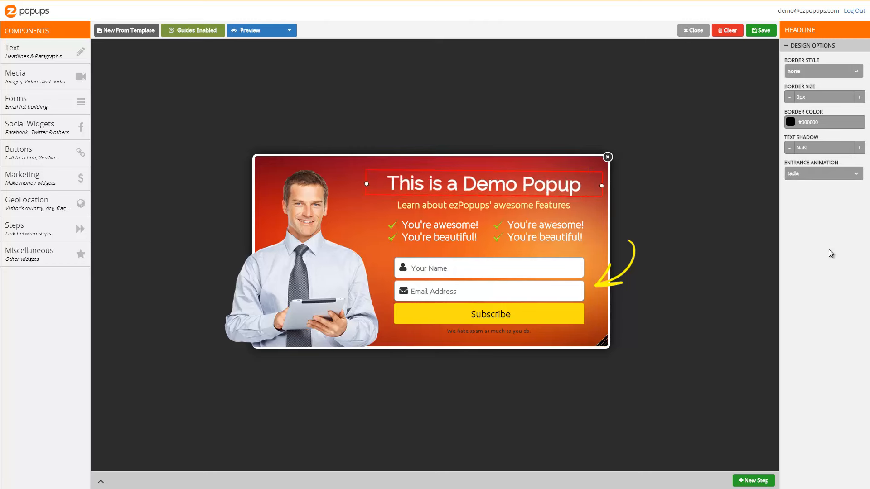
pyautogui.click(829, 175)
pyautogui.scroll(-2, 825, 245)
pyautogui.scroll(-3, 824, 245)
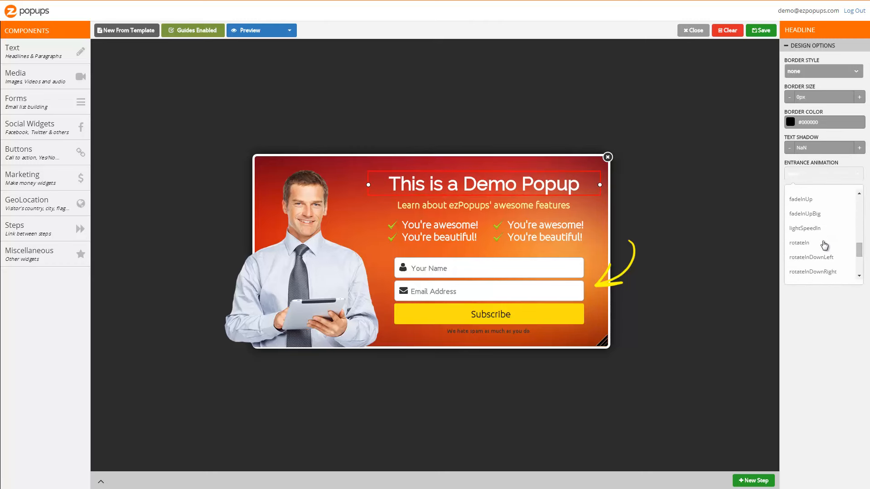
pyautogui.click(826, 246)
pyautogui.click(833, 175)
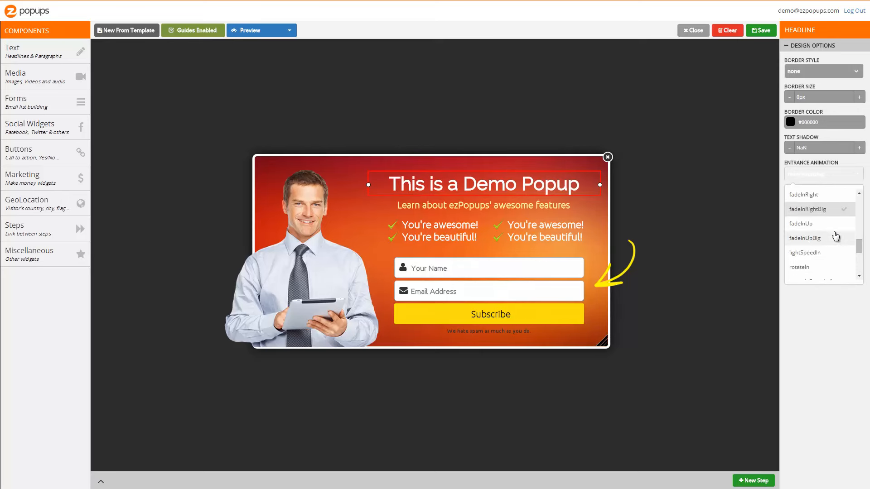
pyautogui.scroll(2, 836, 235)
pyautogui.click(836, 236)
# Set an entrance animation for the subtitle.
pyautogui.click(521, 206)
pyautogui.click(826, 174)
pyautogui.scroll(-3, 824, 247)
pyautogui.click(823, 250)
# Assign entrance animations to the lists and the opt-in form, including rubberBand for the right list.
pyautogui.click(458, 232)
pyautogui.click(512, 290)
pyautogui.scroll(-4, 825, 295)
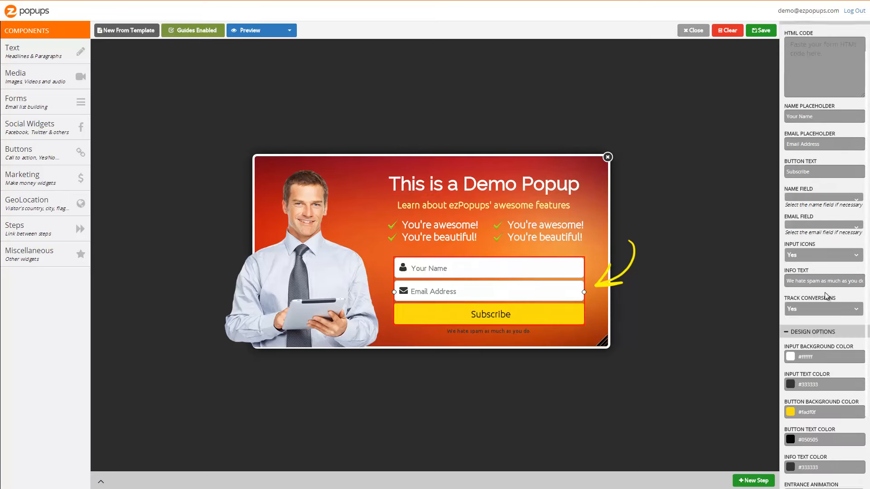
pyautogui.click(822, 416)
pyautogui.scroll(-3, 821, 392)
pyautogui.click(821, 377)
pyautogui.click(365, 183)
pyautogui.click(823, 433)
pyautogui.click(823, 376)
# Preview the popup on desktop to check the animations, then return to the editor.
pyautogui.click(283, 31)
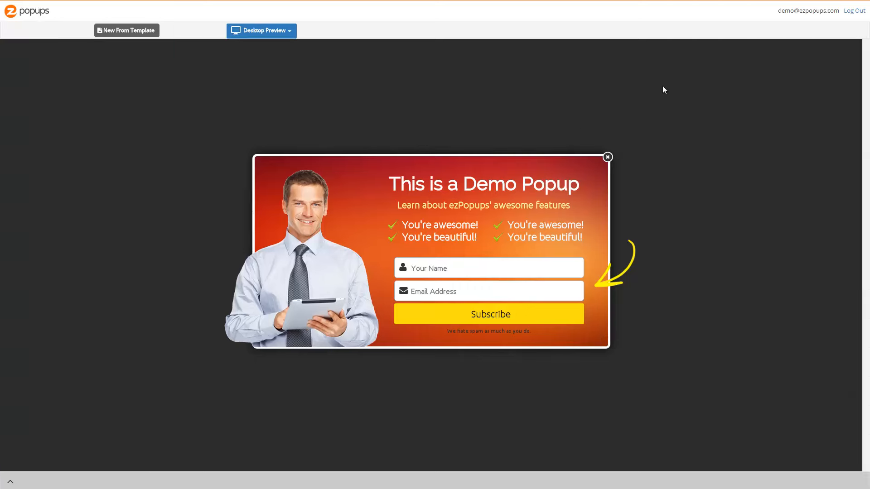
pyautogui.click(263, 31)
pyautogui.click(289, 30)
pyautogui.click(277, 63)
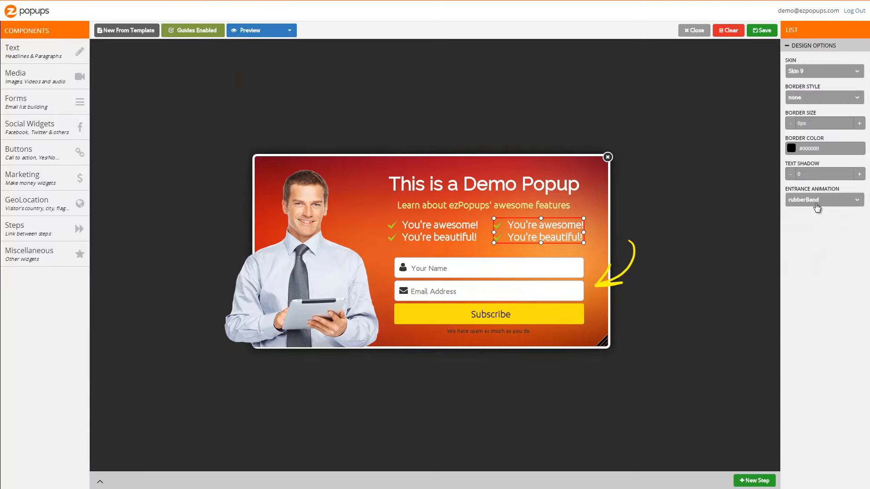
pyautogui.scroll(5, 816, 302)
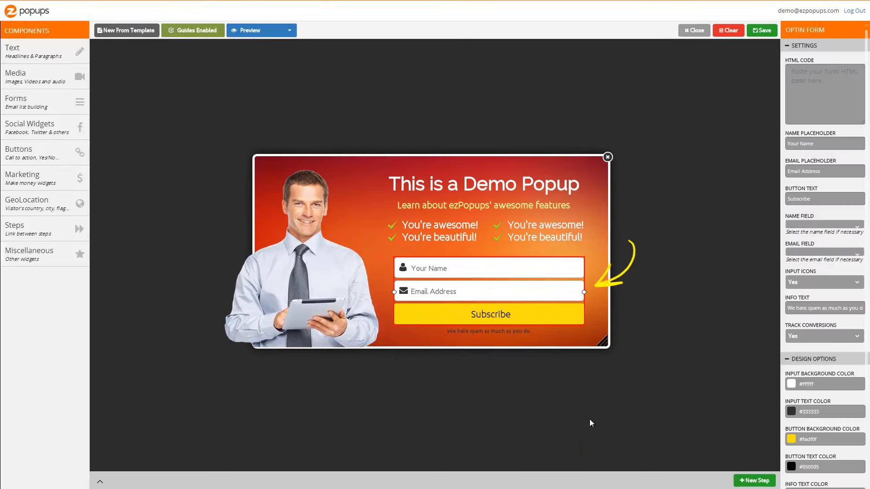
pyautogui.click(599, 429)
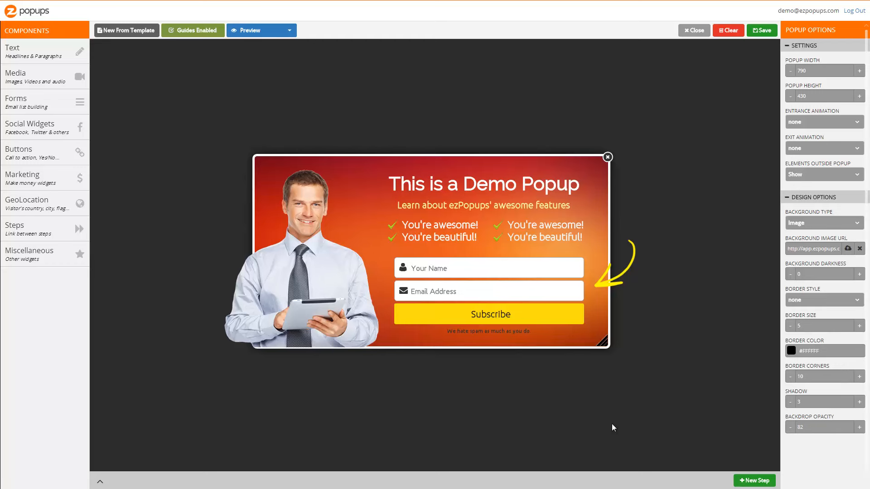
# Change the form's button text to DOWNLOAD THE FREE REPORT.
pyautogui.click(520, 320)
pyautogui.doubleClick(798, 198)
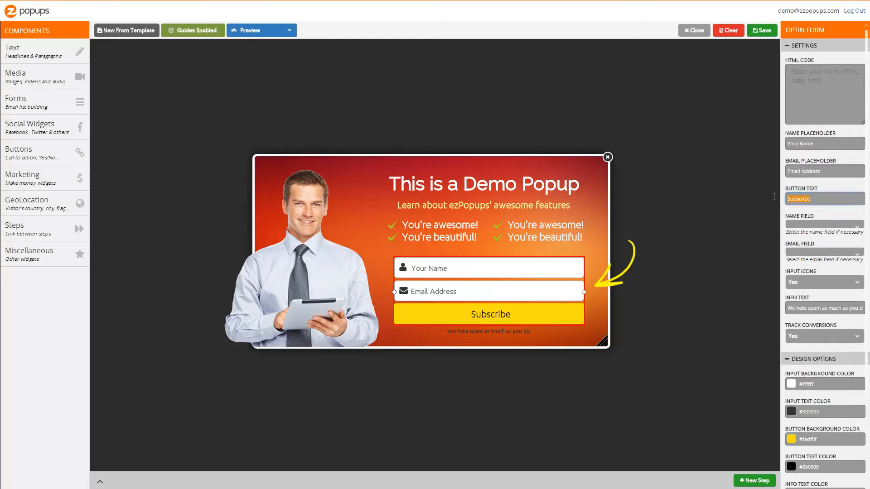
pyautogui.write('DOWNLOAD THIS!')
pyautogui.press('BackSpace')
pyautogui.press('BackSpace')
pyautogui.press('BackSpace')
pyautogui.press('BackSpace')
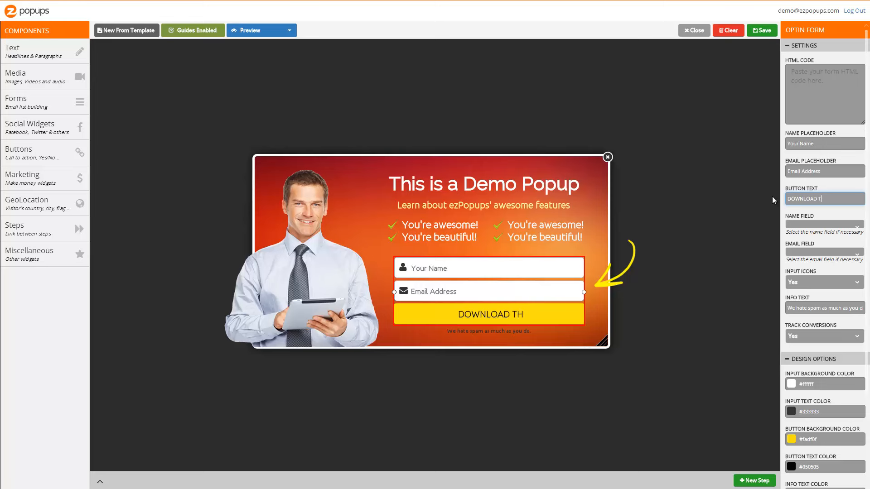
pyautogui.write('HE FREE REPORT')
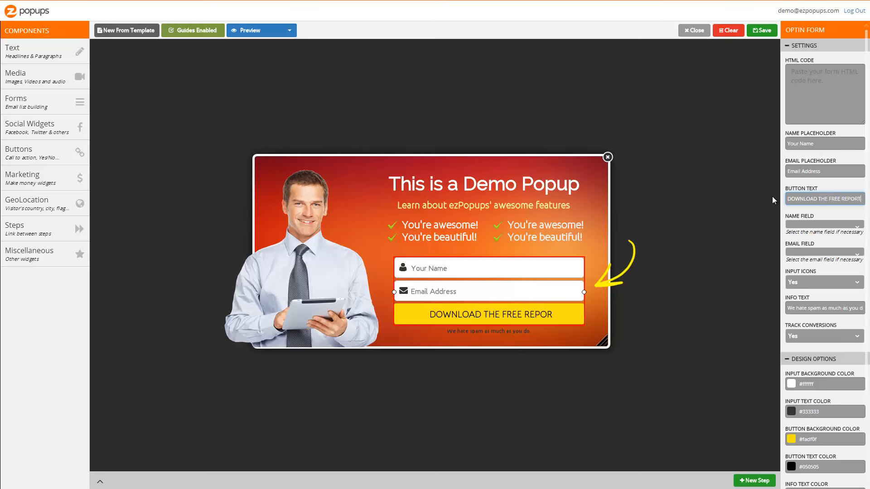
pyautogui.click(703, 197)
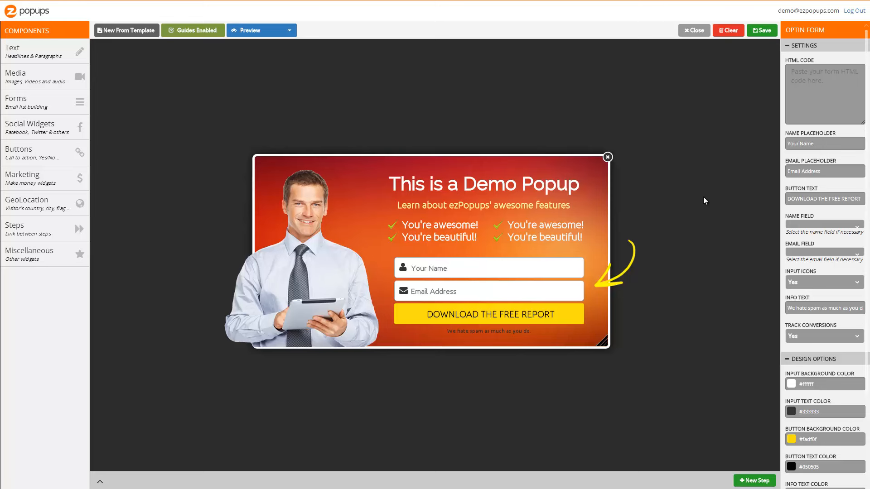